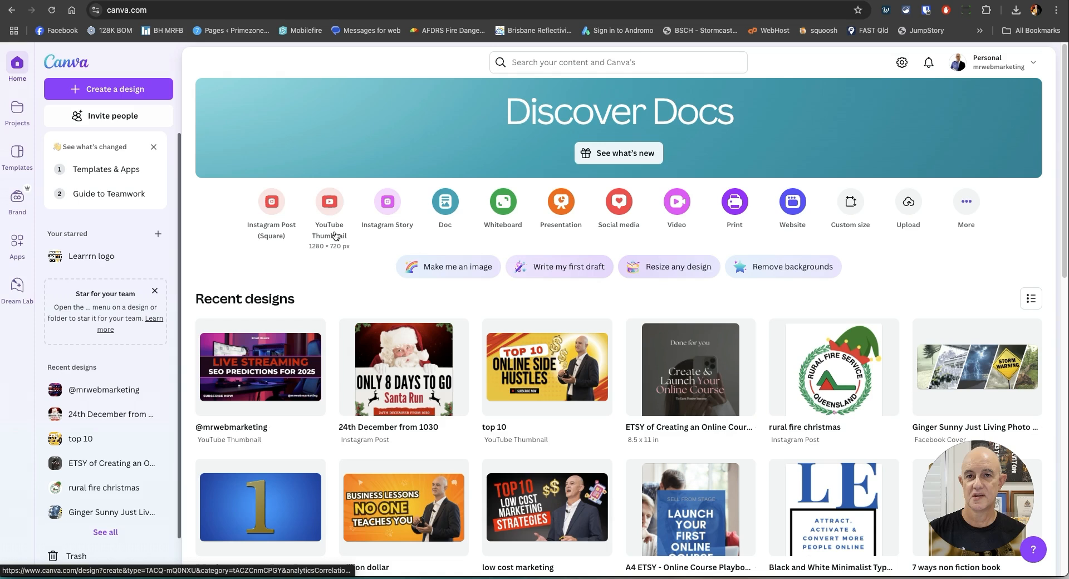
Search Canva for "youtube thumbnail" and open the YouTube Thumbnail templates at 1280 × 720 px.
left_click(590, 63)
type("youtub")
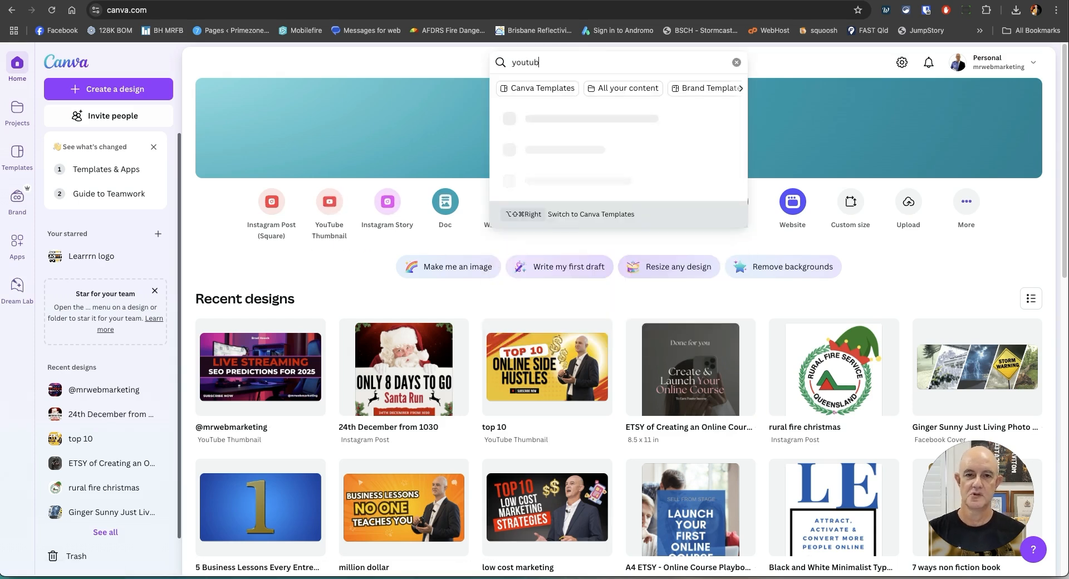
type("e")
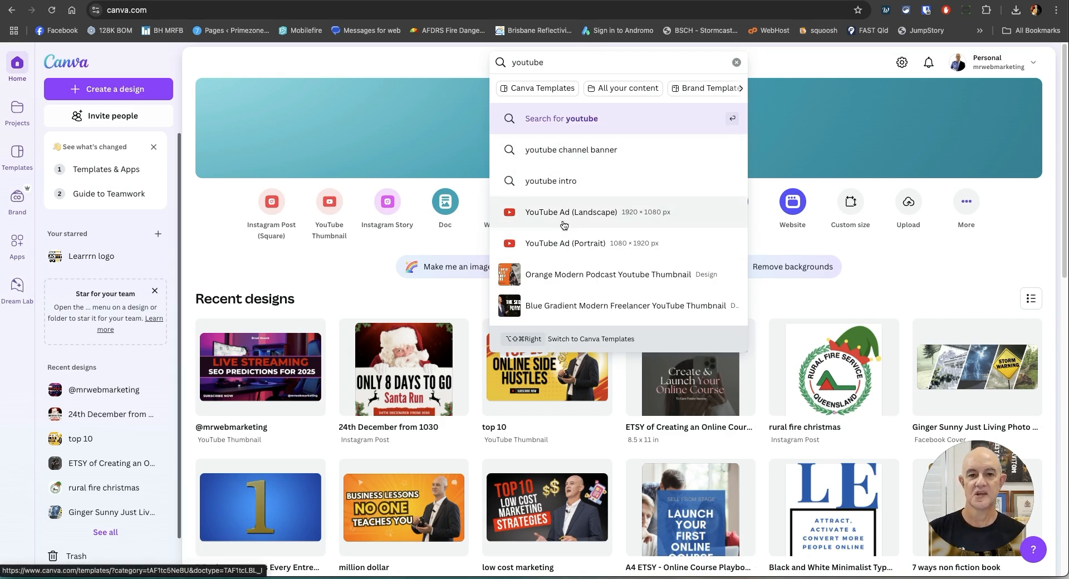
type(" th")
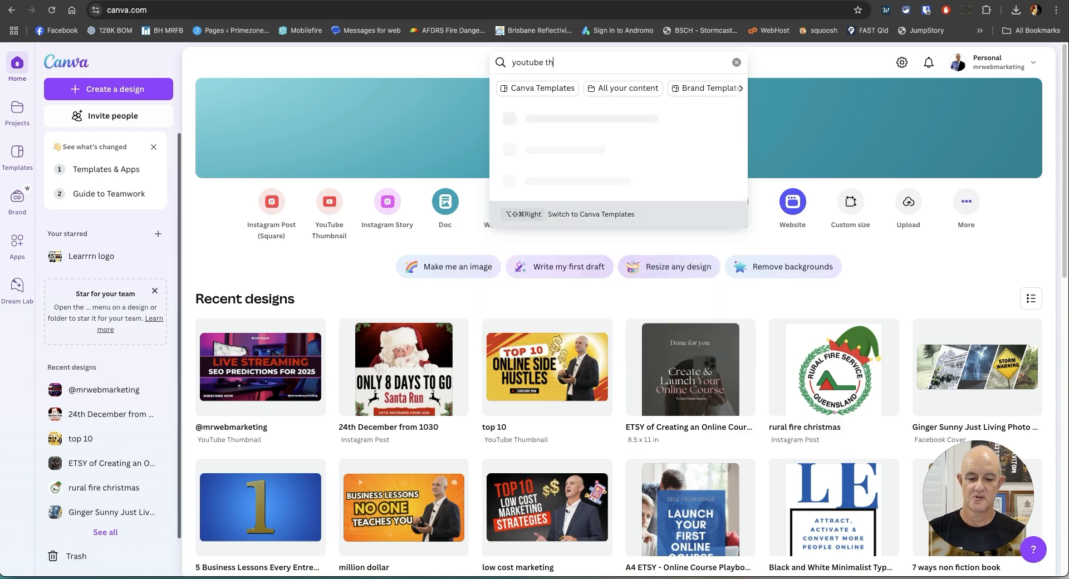
type("umbnail")
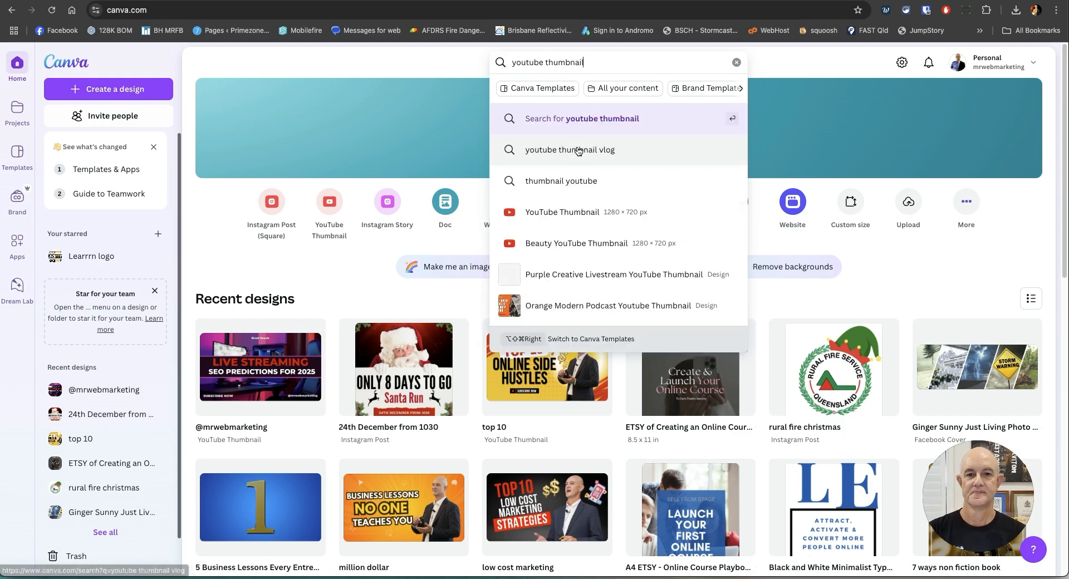
left_click(544, 211)
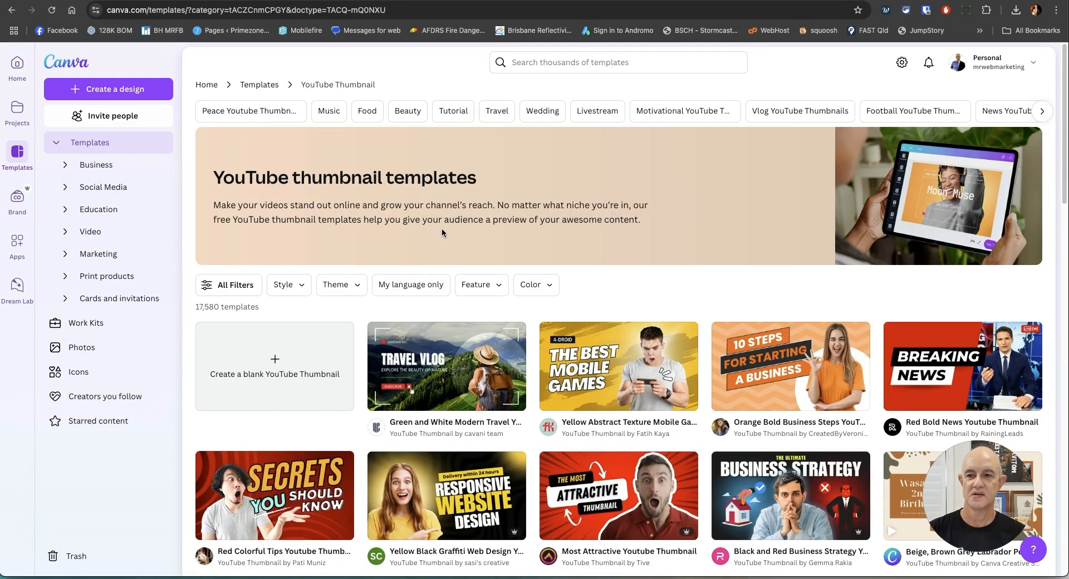
Browse the YouTube thumbnail templates for a suitable design.
scroll(444, 234, "down", 1)
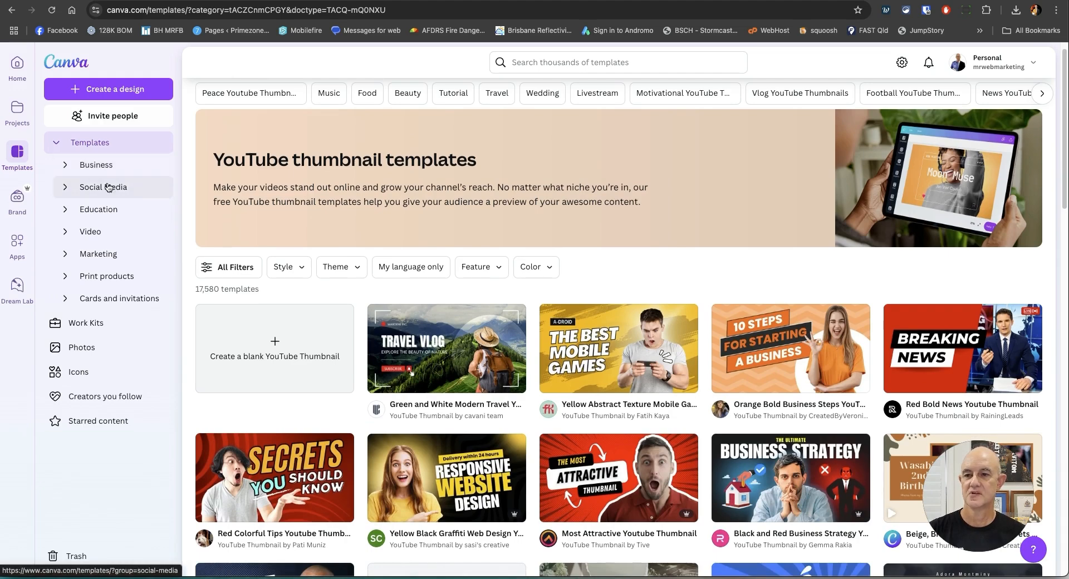
scroll(461, 240, "down", 10)
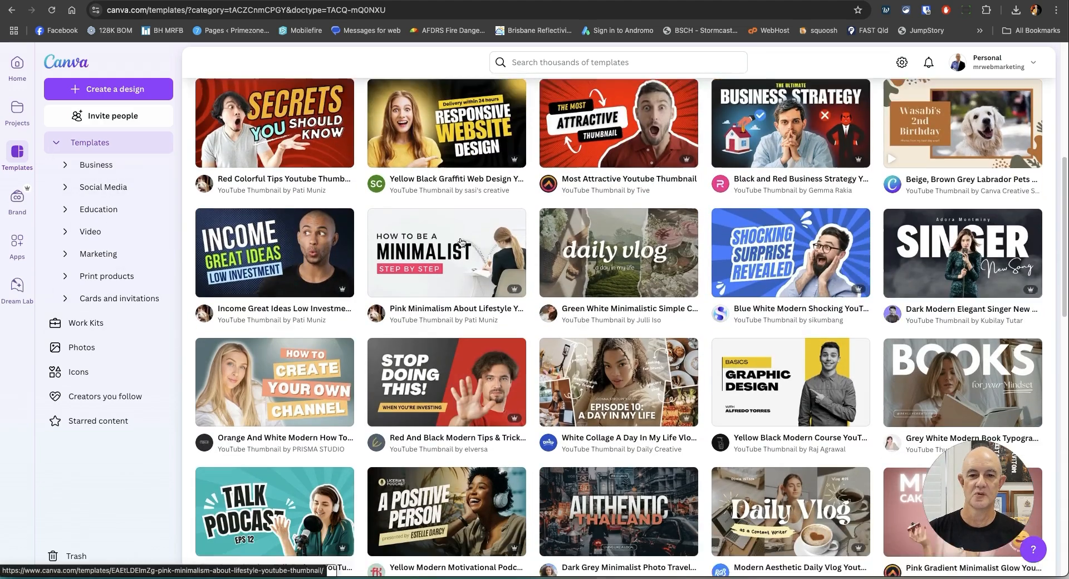
scroll(461, 241, "down", 6)
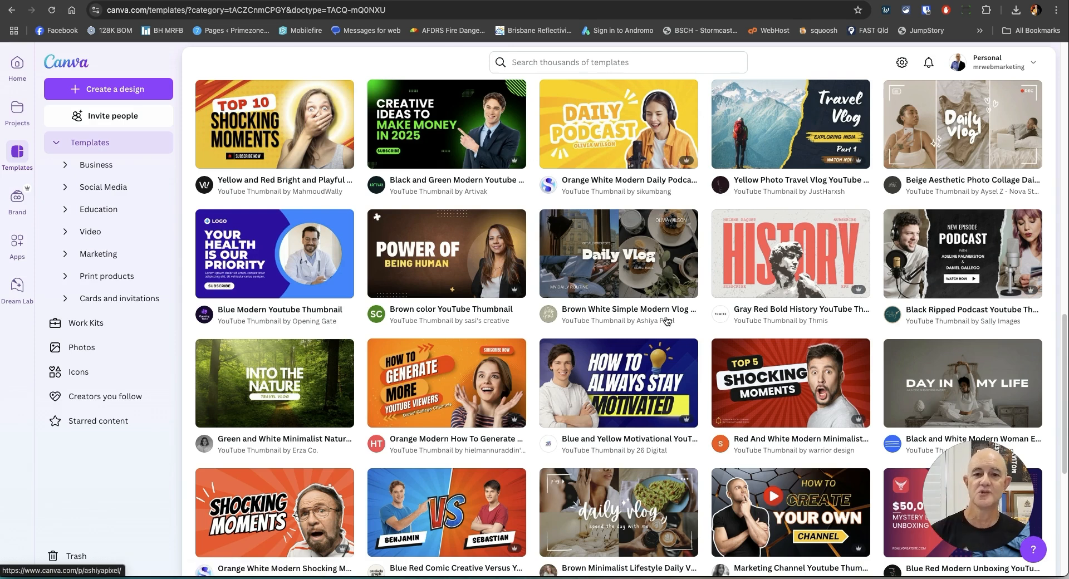
scroll(468, 295, "down", 5)
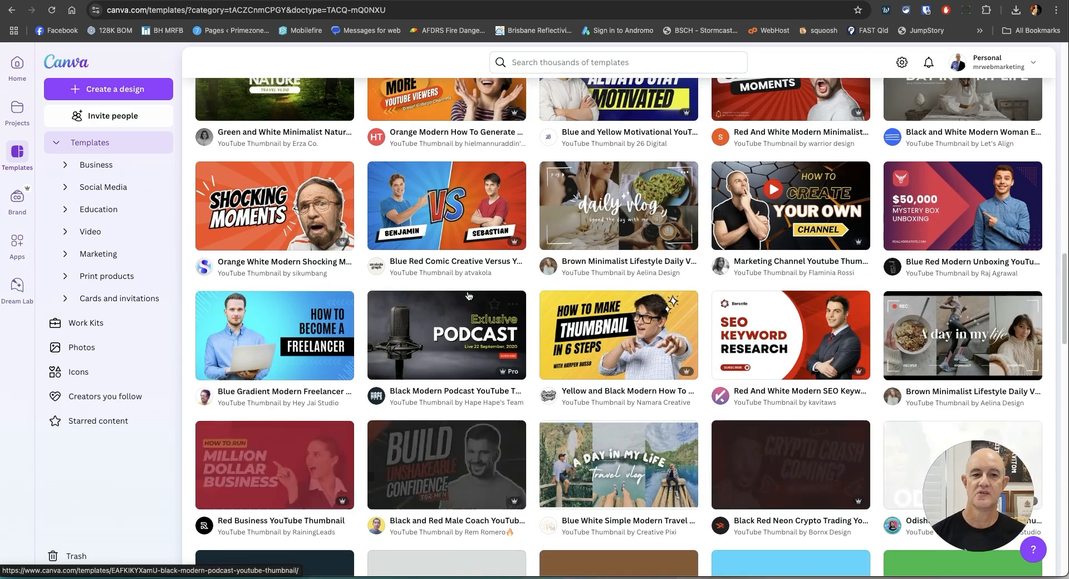
scroll(467, 295, "down", 2)
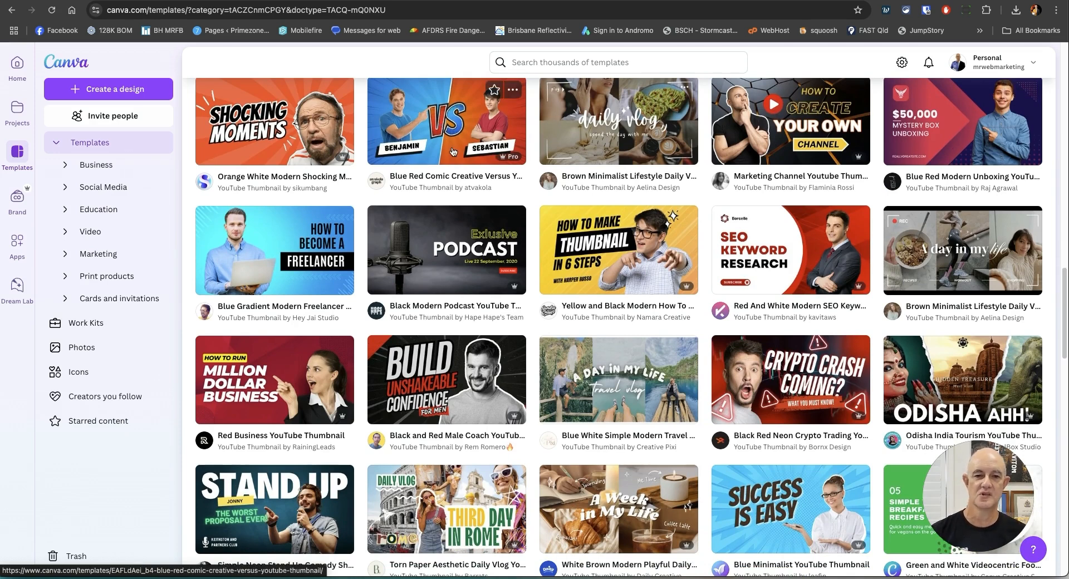
scroll(453, 152, "down", 2)
scroll(604, 169, "down", 10)
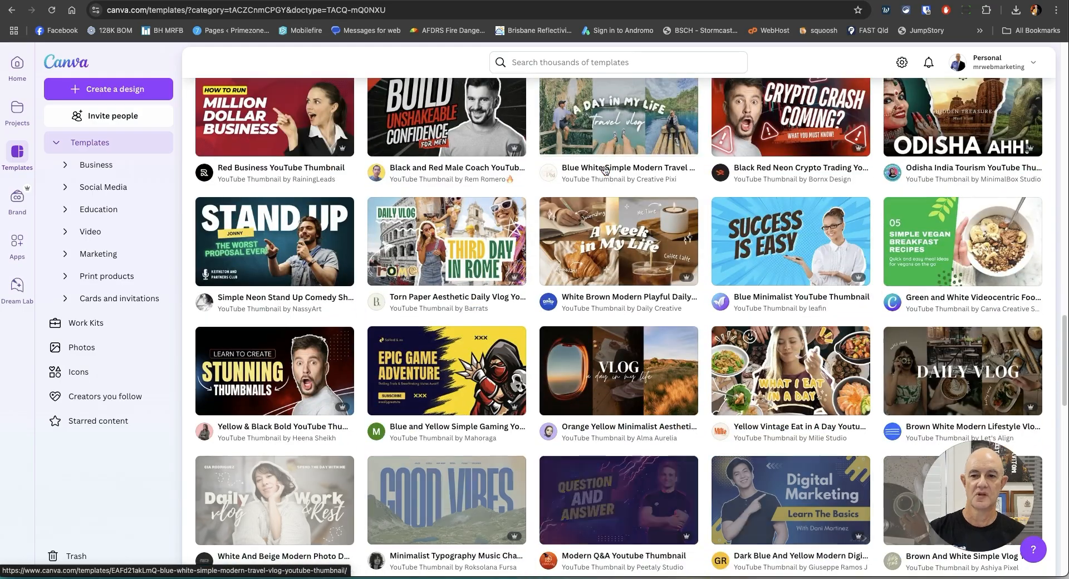
scroll(604, 170, "down", 4)
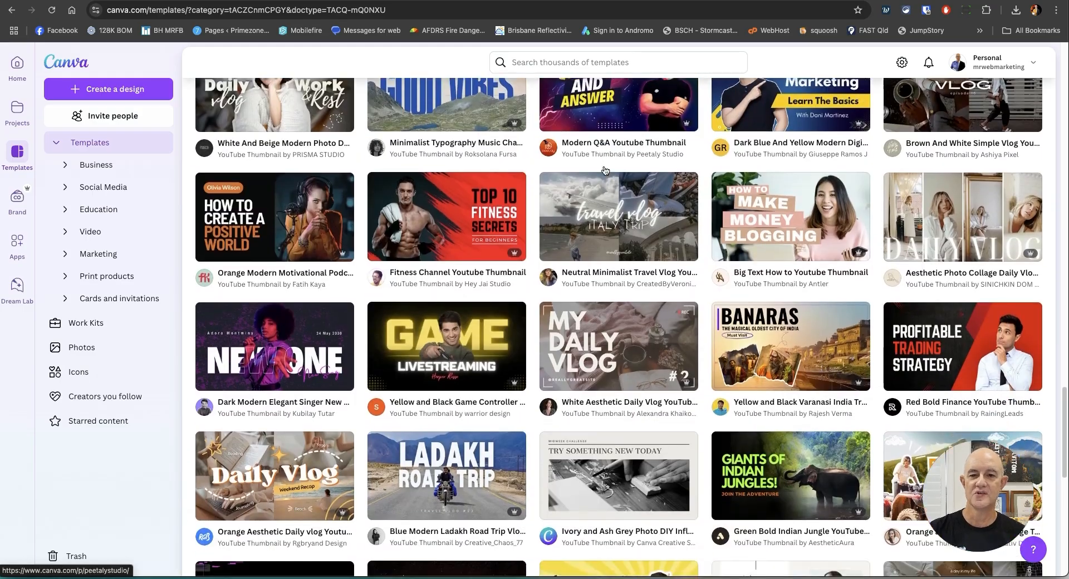
scroll(605, 170, "down", 8)
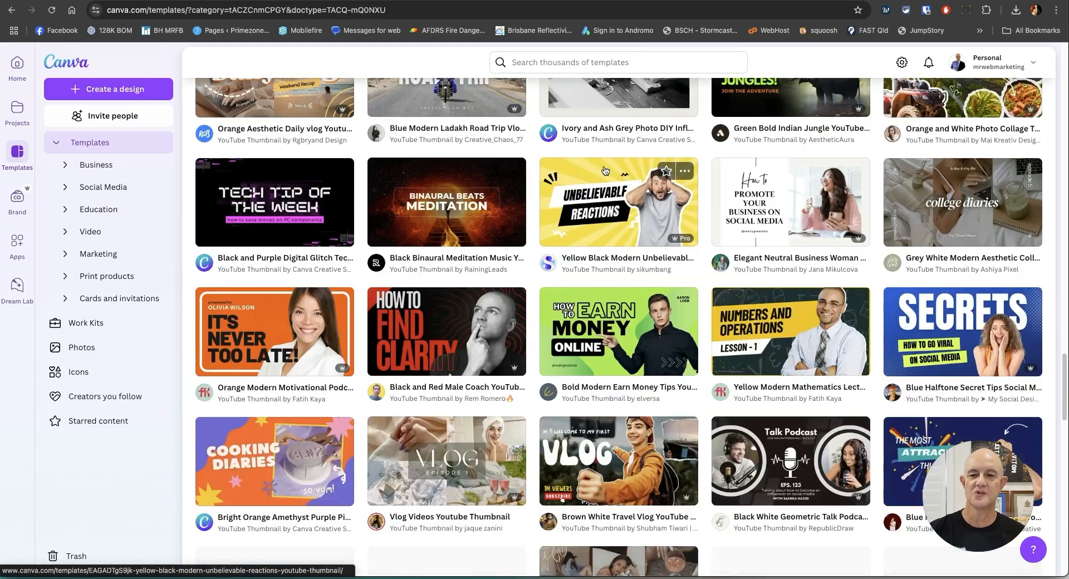
scroll(604, 170, "down", 2)
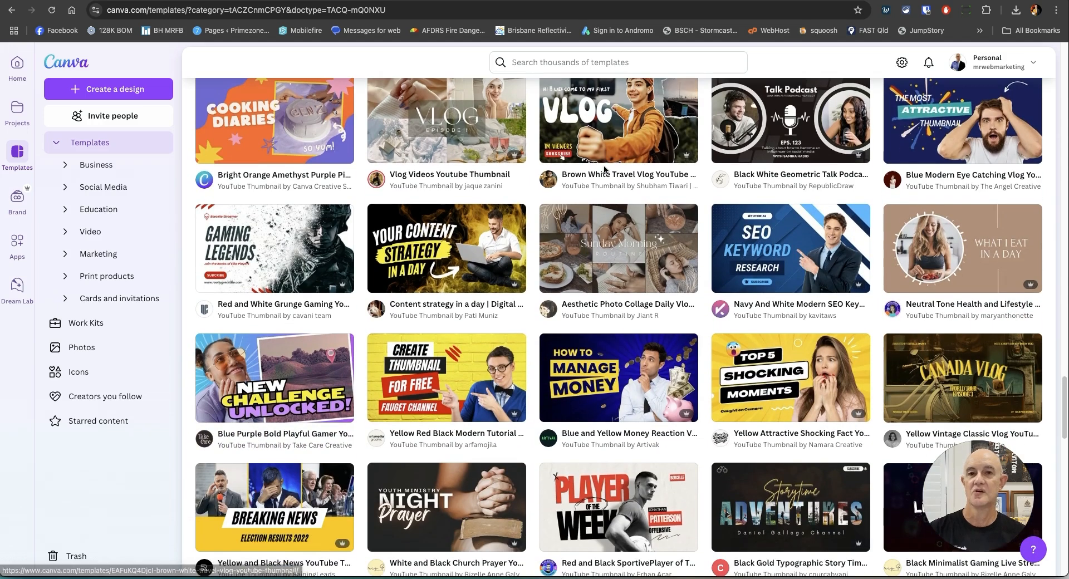
scroll(605, 169, "down", 3)
scroll(605, 170, "down", 2)
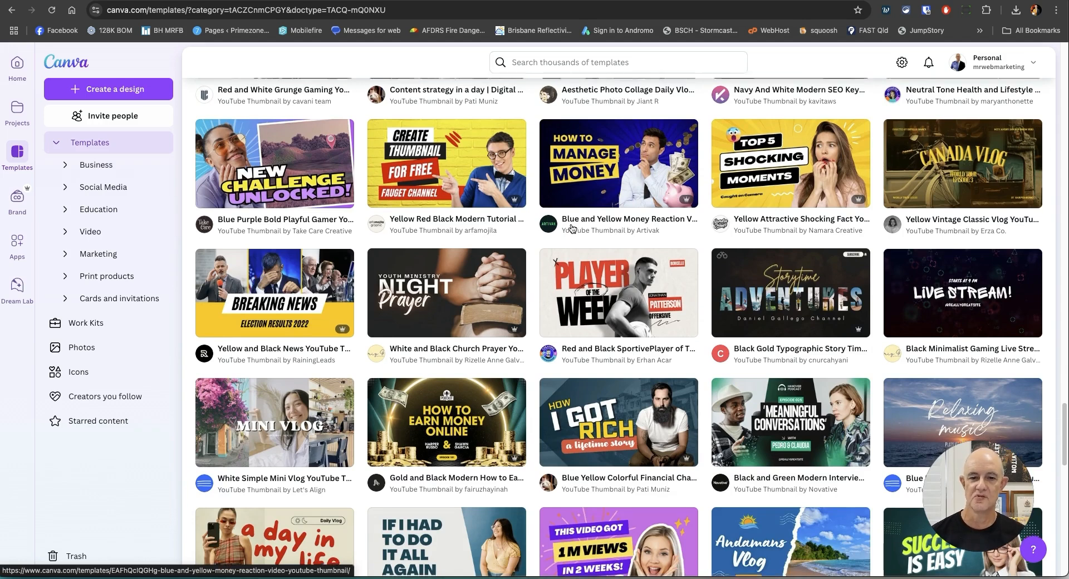
scroll(579, 240, "down", 3)
scroll(607, 278, "down", 2)
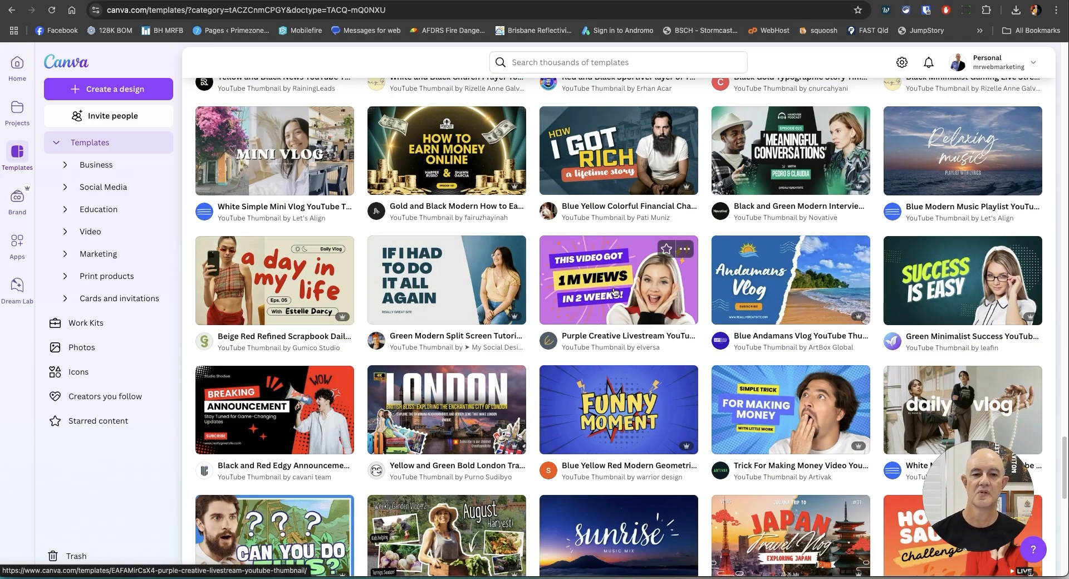
Open the Purple Creative Livestream YouTube Thumbnail template for customizing.
left_click(600, 280)
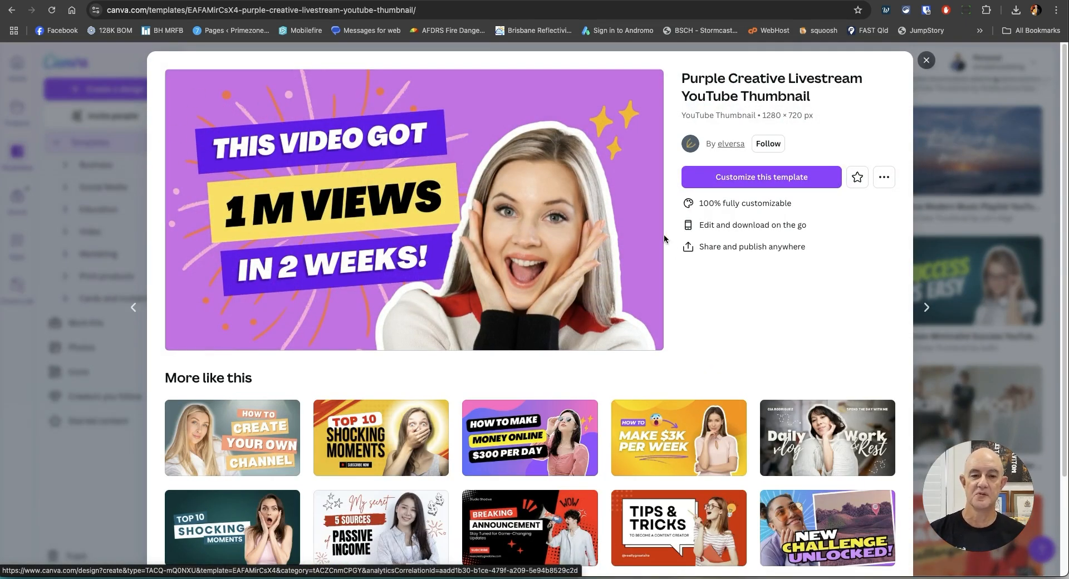
left_click(767, 176)
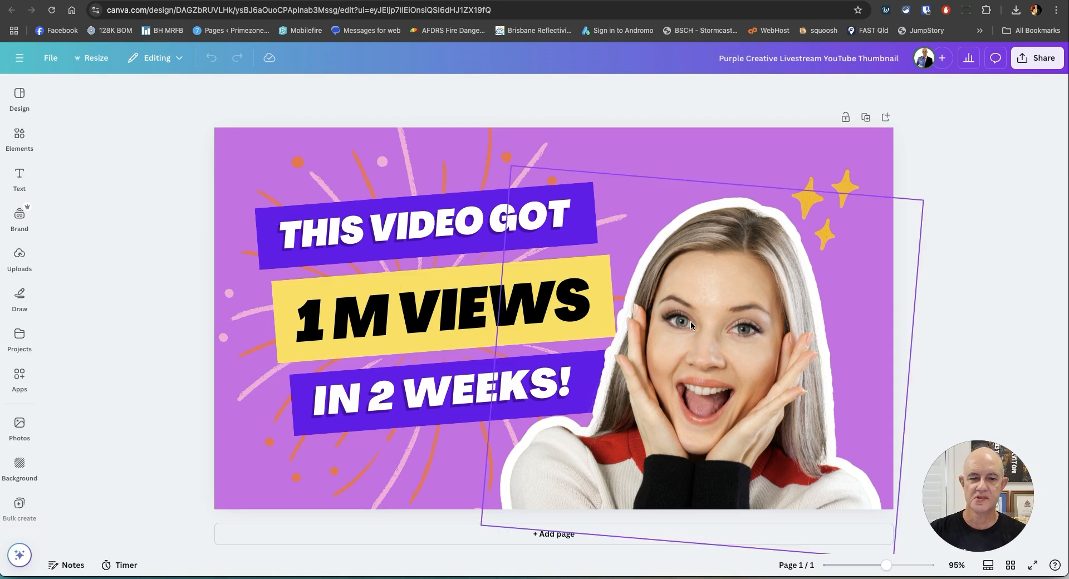
Delete the photo of the surprised woman from the thumbnail.
left_click(754, 307)
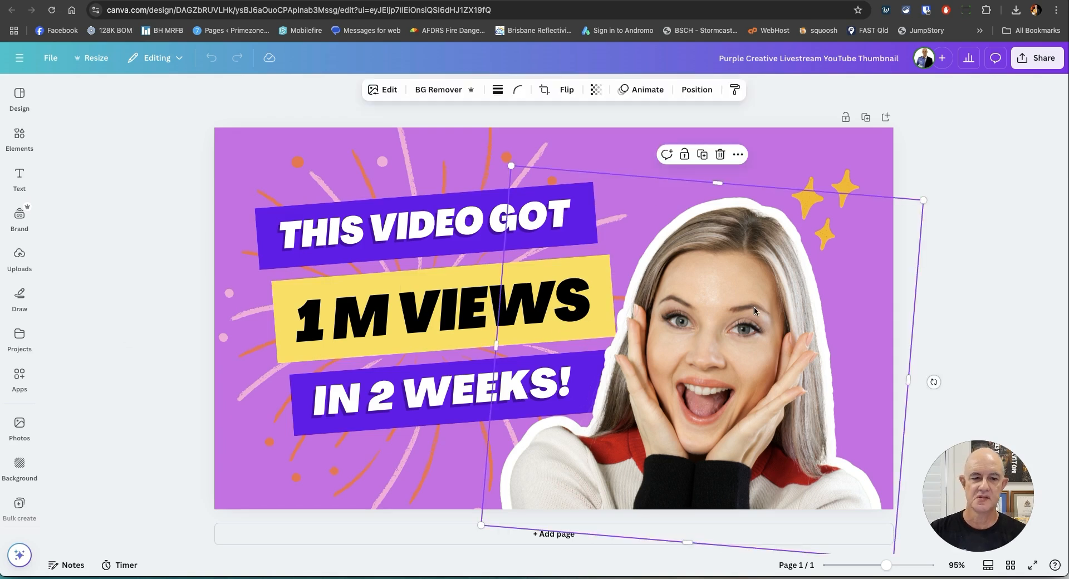
left_click(374, 226)
left_click(392, 305)
left_click(412, 398)
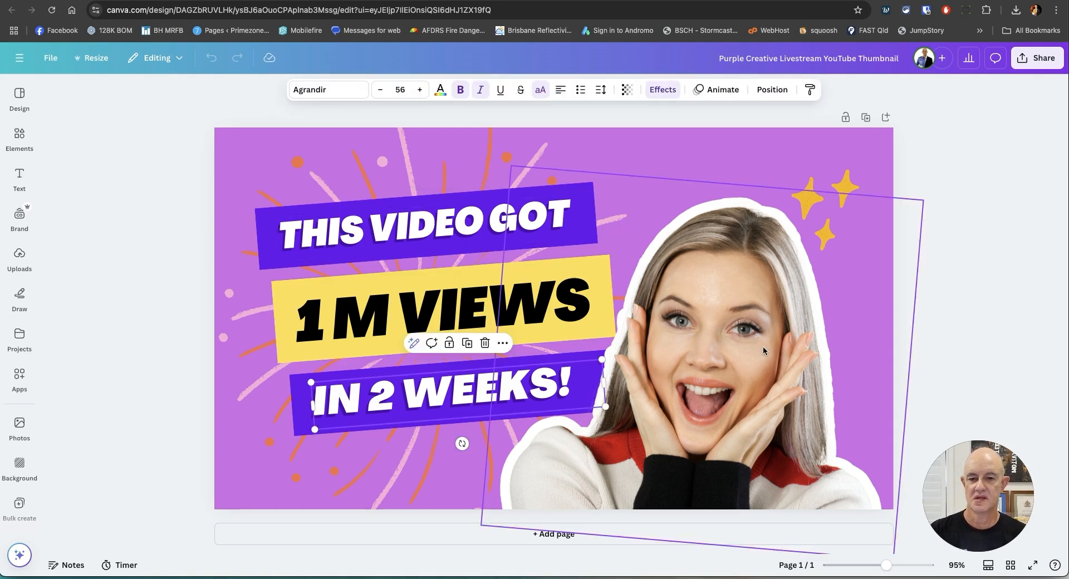
left_click(734, 351)
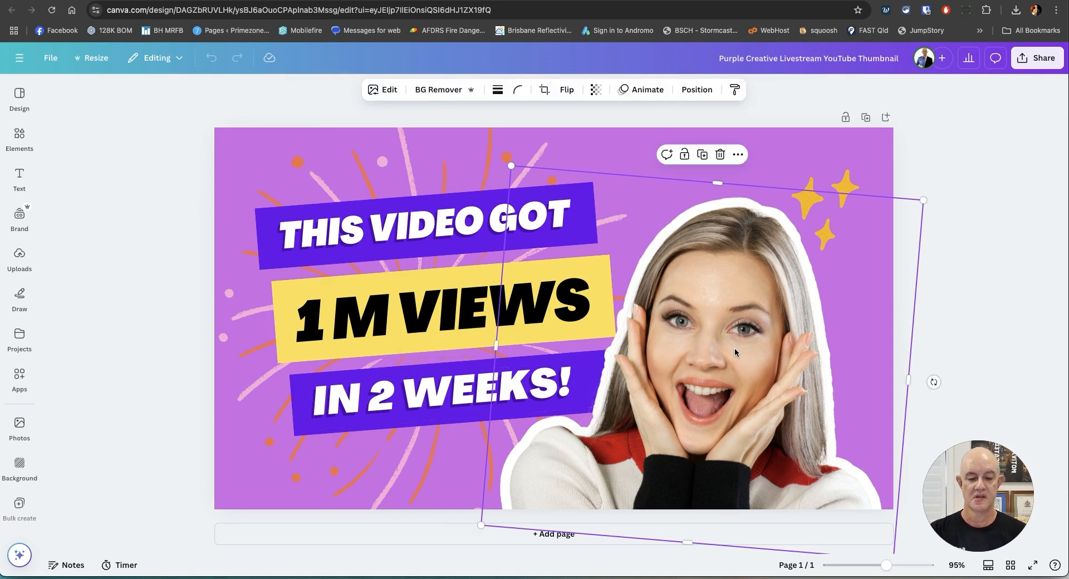
key("Delete")
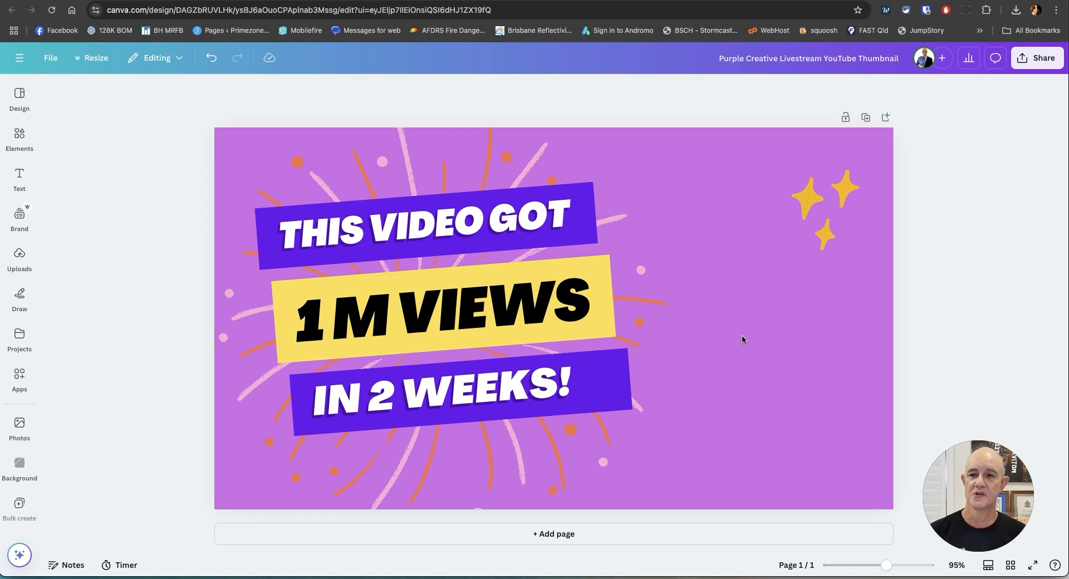
Place the uploaded photo of the speaker on stage beside the headline text and remove its background.
left_click(20, 258)
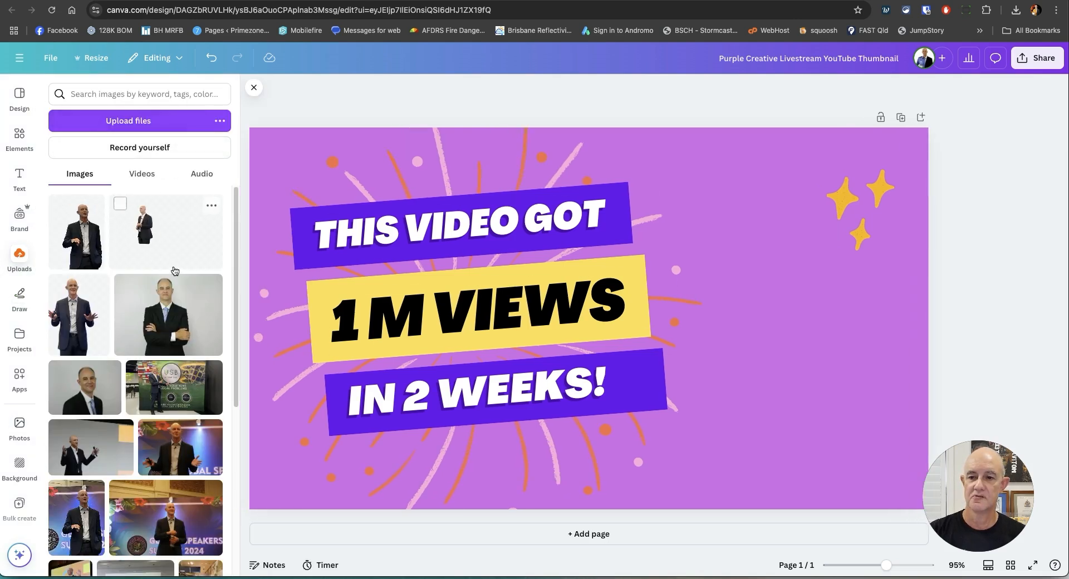
scroll(173, 269, "down", 2)
scroll(173, 269, "down", 3)
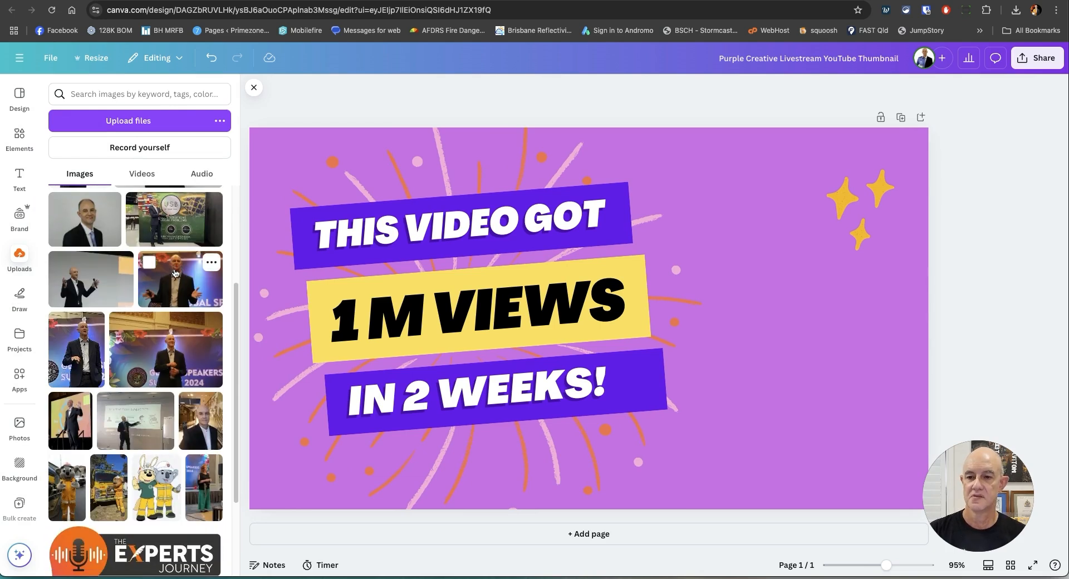
left_click(178, 278)
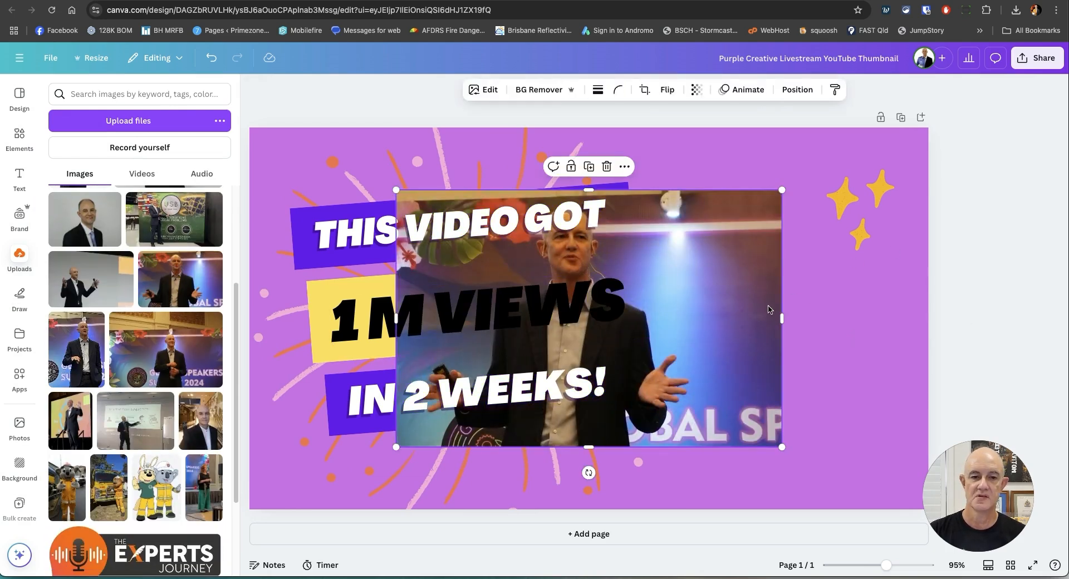
left_click_drag(735, 292, 924, 289)
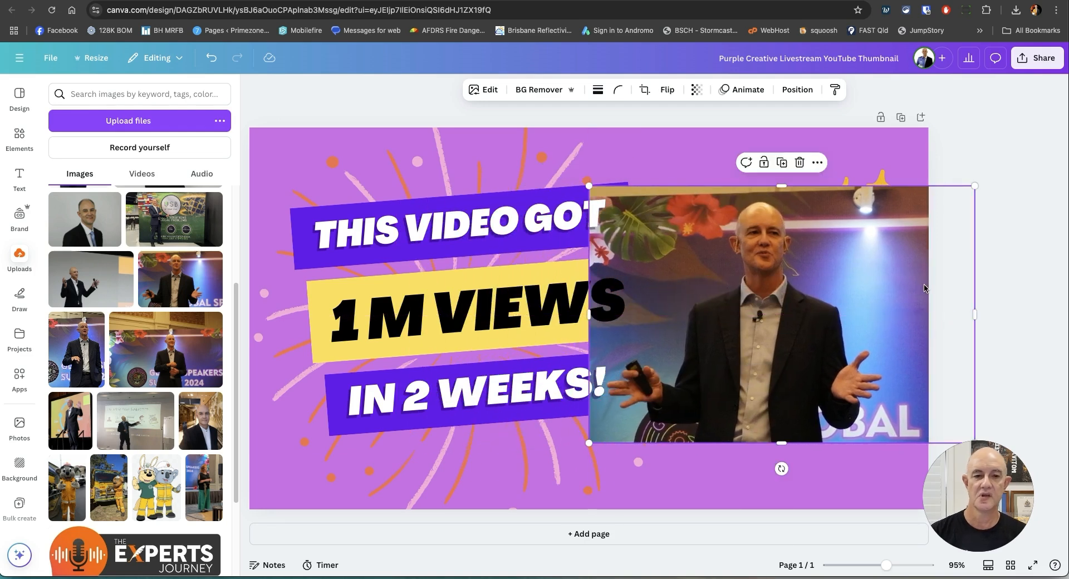
left_click(534, 90)
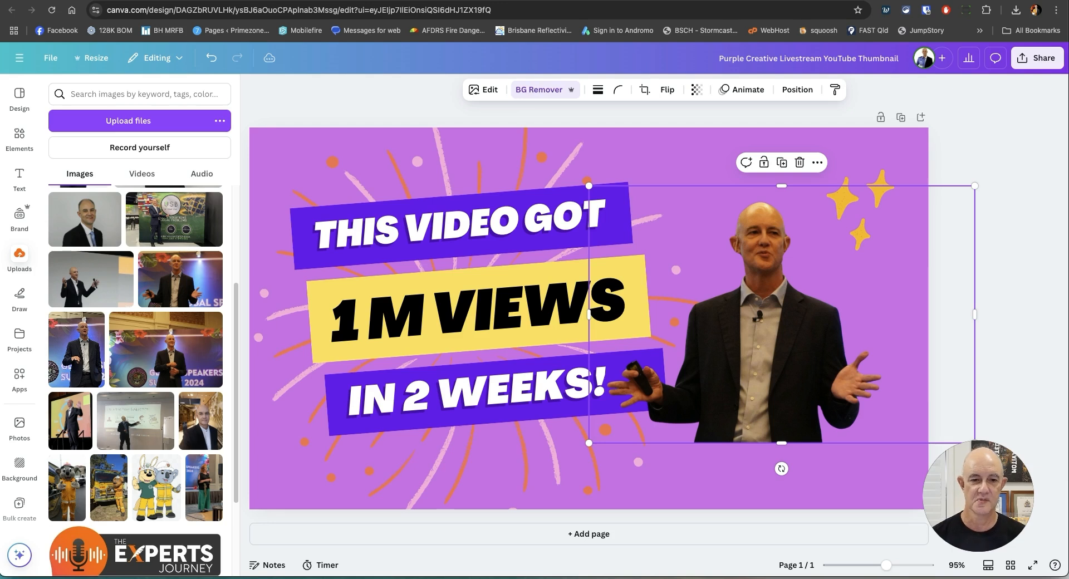
Crop the empty side of the speaker cutout, then enlarge and position it beside the headline so it runs off the canvas's lower edge.
left_click_drag(974, 314, 890, 315)
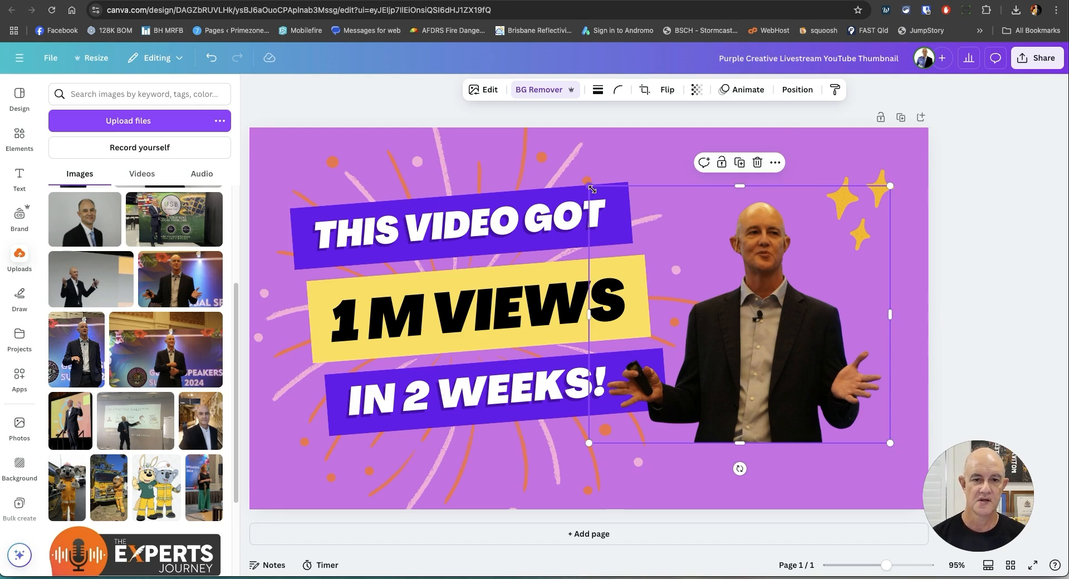
left_click_drag(592, 189, 135, 111)
left_click_drag(755, 236, 891, 508)
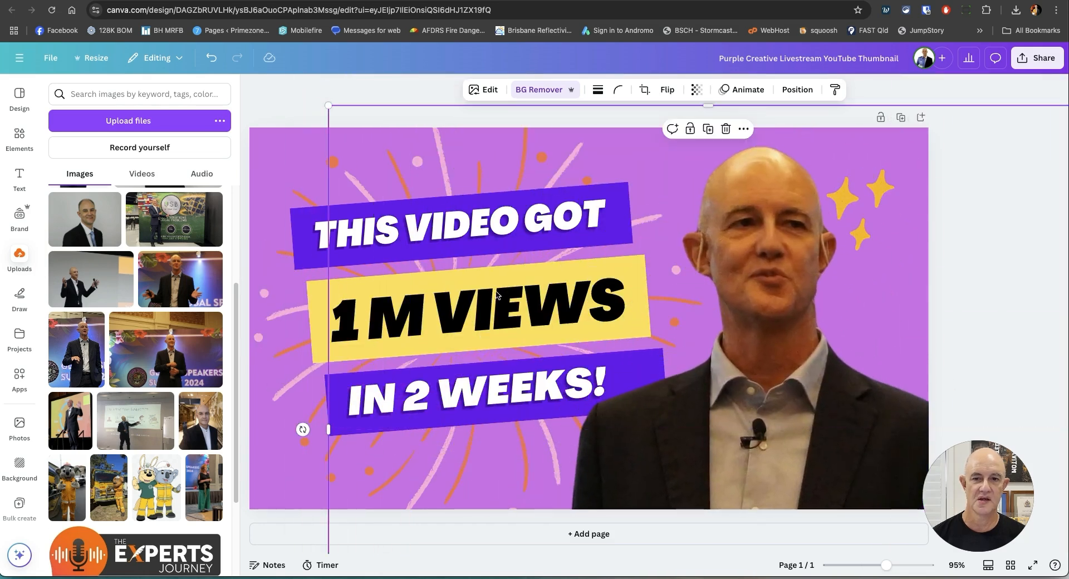
left_click_drag(329, 107, 576, 309)
left_click_drag(897, 422, 794, 235)
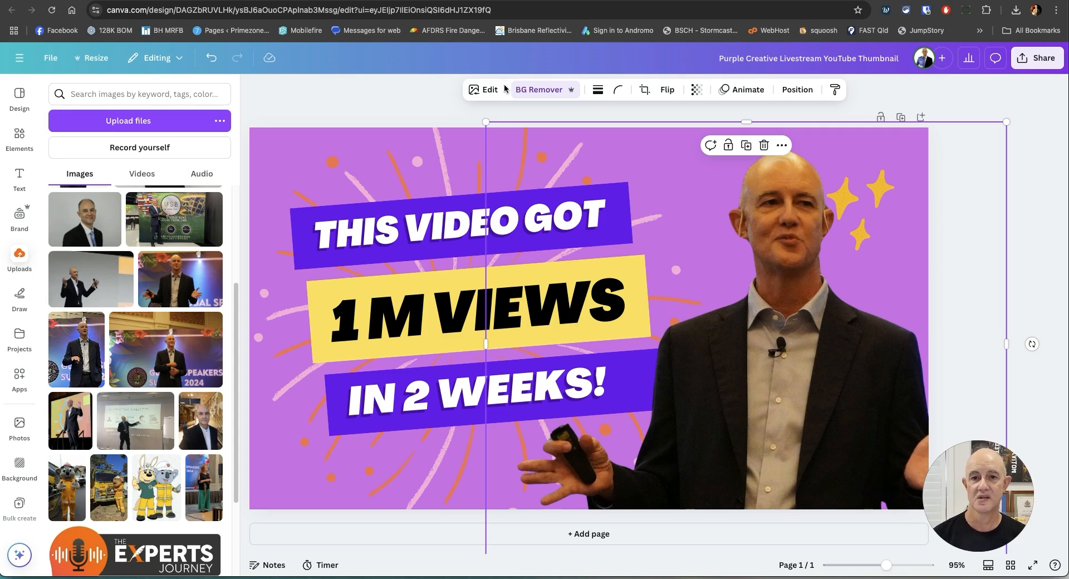
Upscale the speaker cutout at 4x with Image Upscaler and compare the before and after versions.
left_click(483, 89)
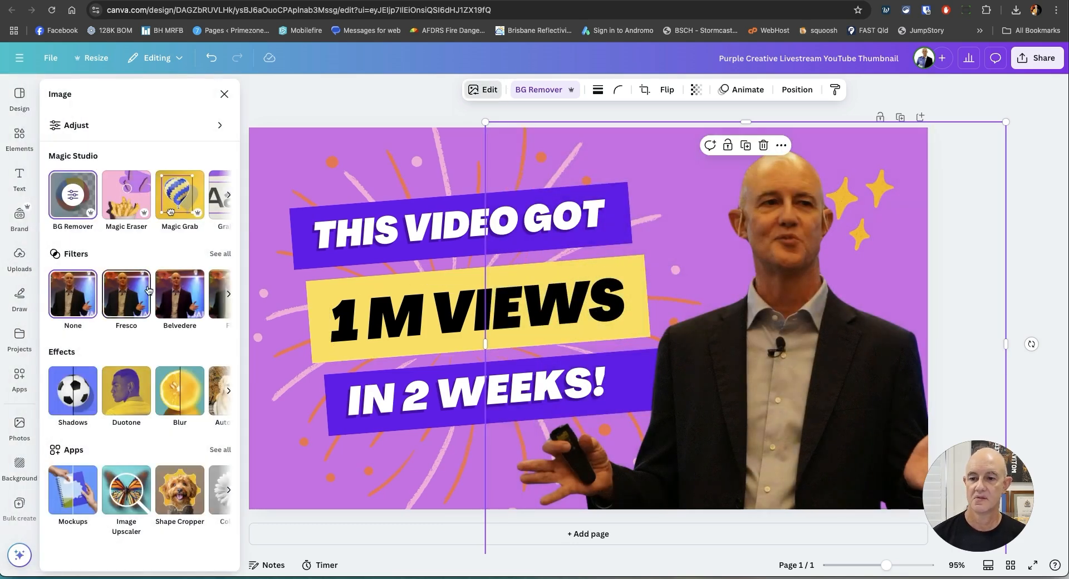
left_click(126, 490)
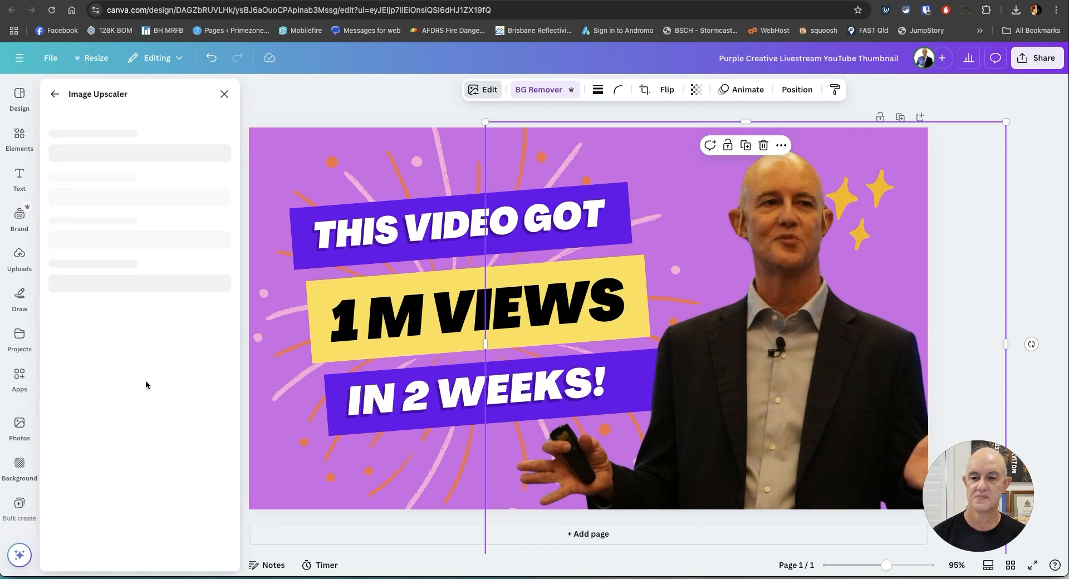
left_click(114, 334)
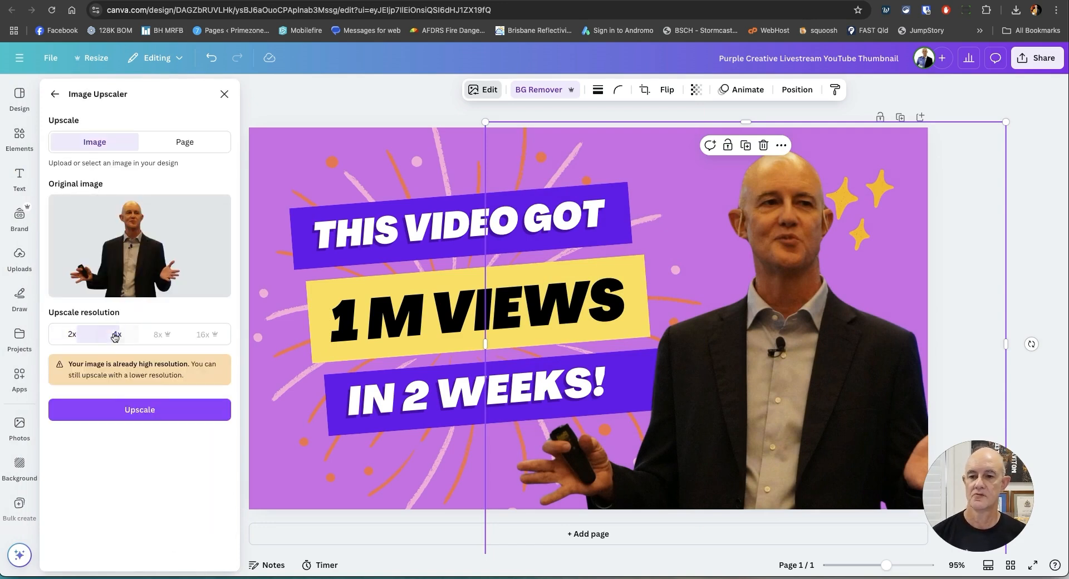
left_click(145, 412)
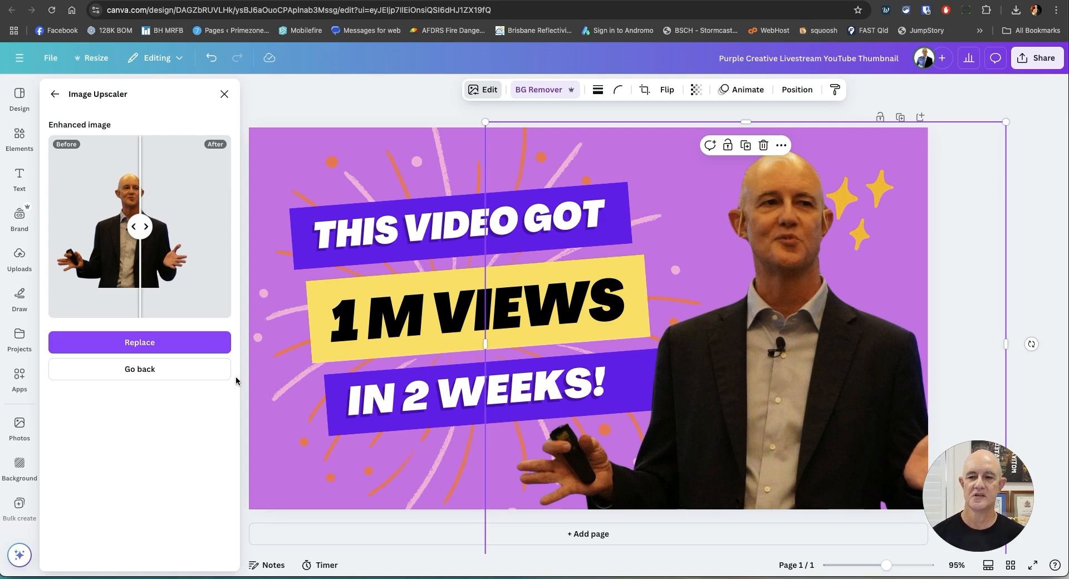
left_click_drag(142, 227, 122, 253)
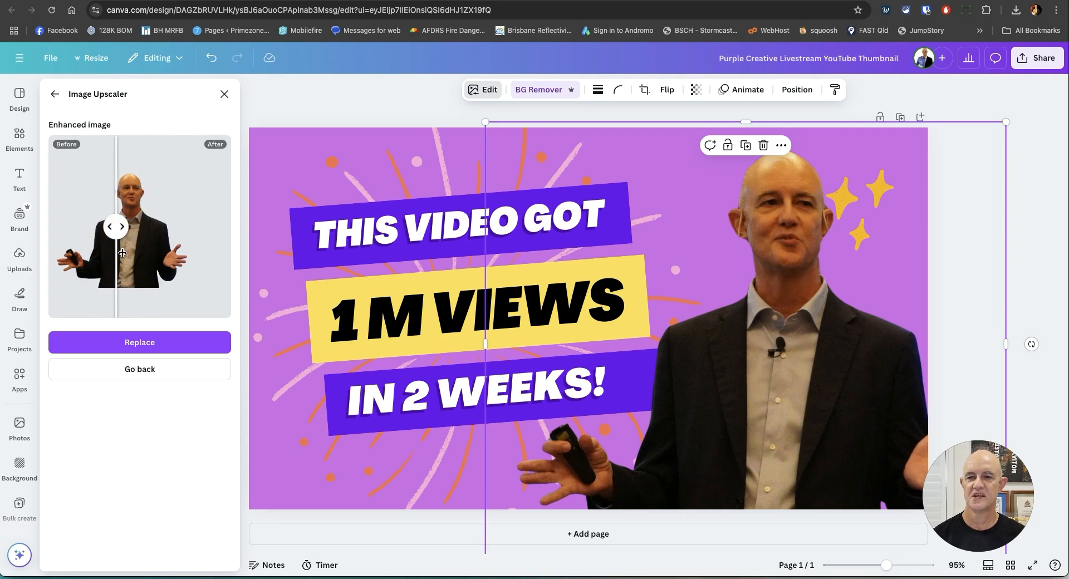
Replace the speaker cutout with its upscaled version, then shrink and reposition it so both hands fit on the canvas.
left_click(146, 349)
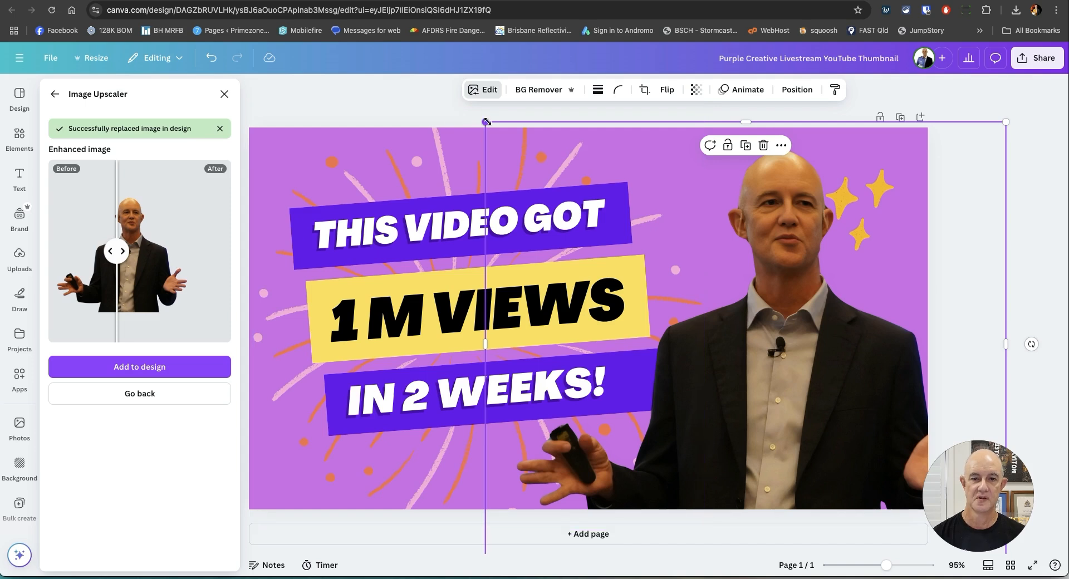
left_click_drag(486, 122, 561, 185)
left_click_drag(862, 324, 794, 279)
left_click_drag(809, 343, 800, 350)
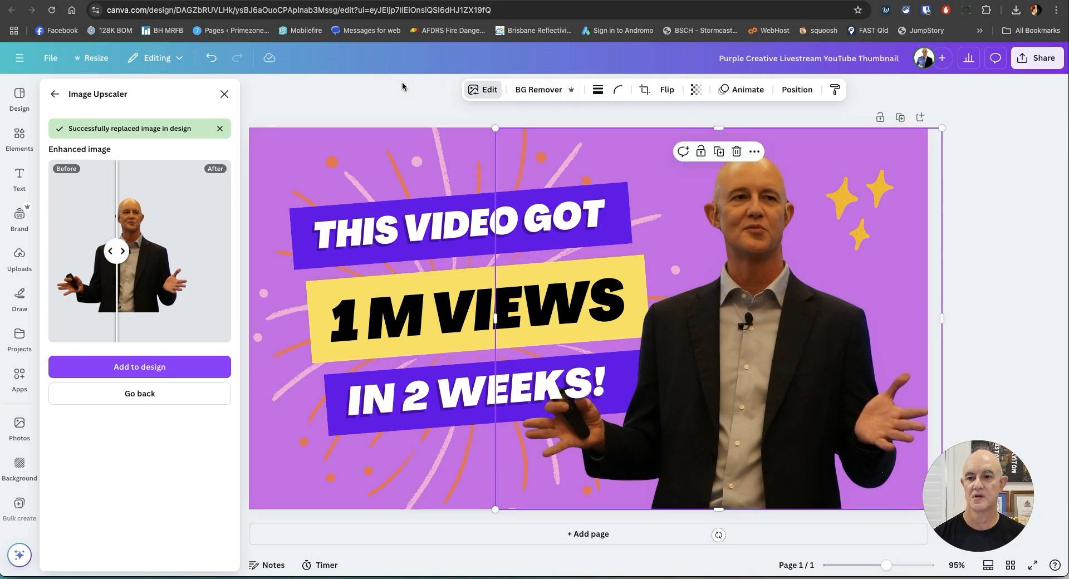
Add a Drop shadow to the speaker cutout and enlarge it so it runs off the canvas's lower edge.
left_click(54, 93)
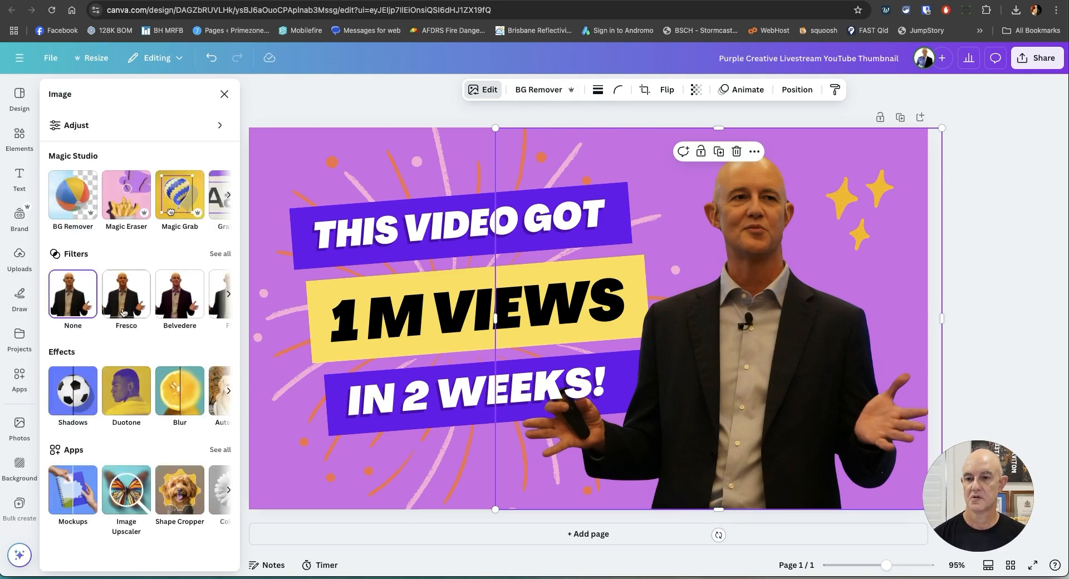
left_click(68, 393)
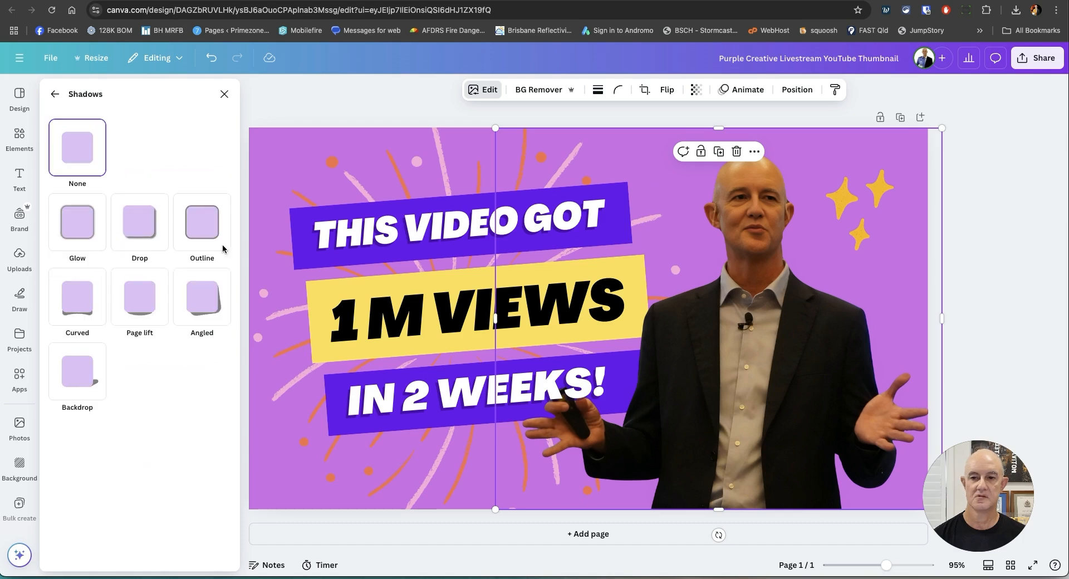
left_click(143, 231)
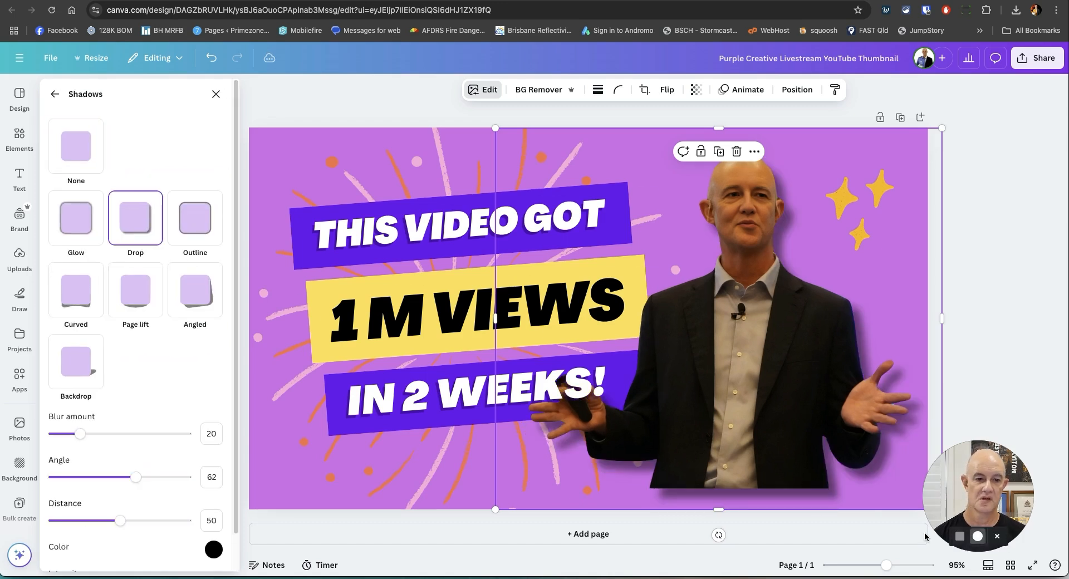
left_click_drag(491, 509, 472, 543)
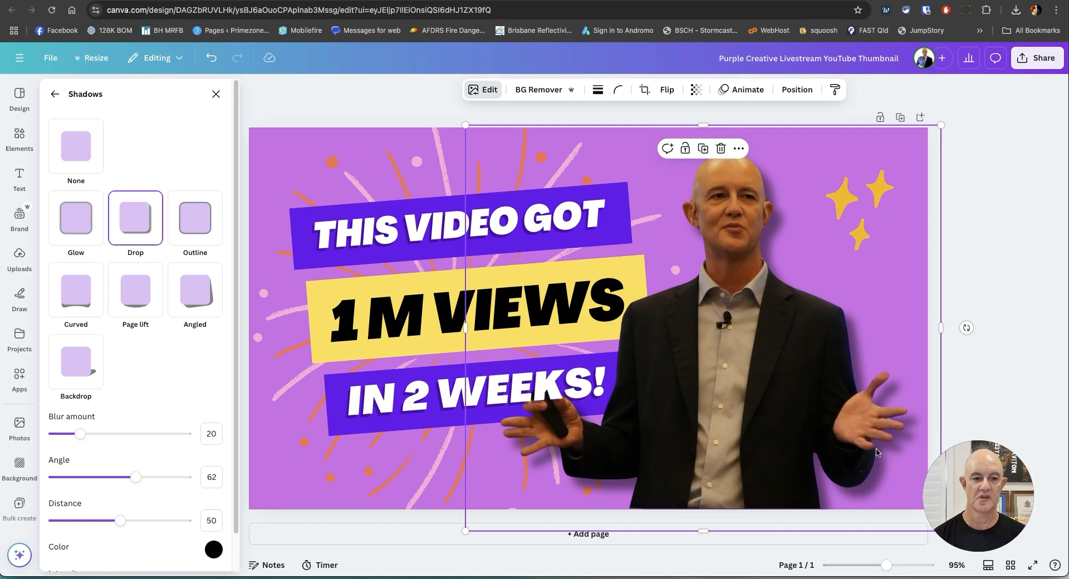
Change the headline's first line to MAKING and its second line to VIRAL.
left_click(370, 231)
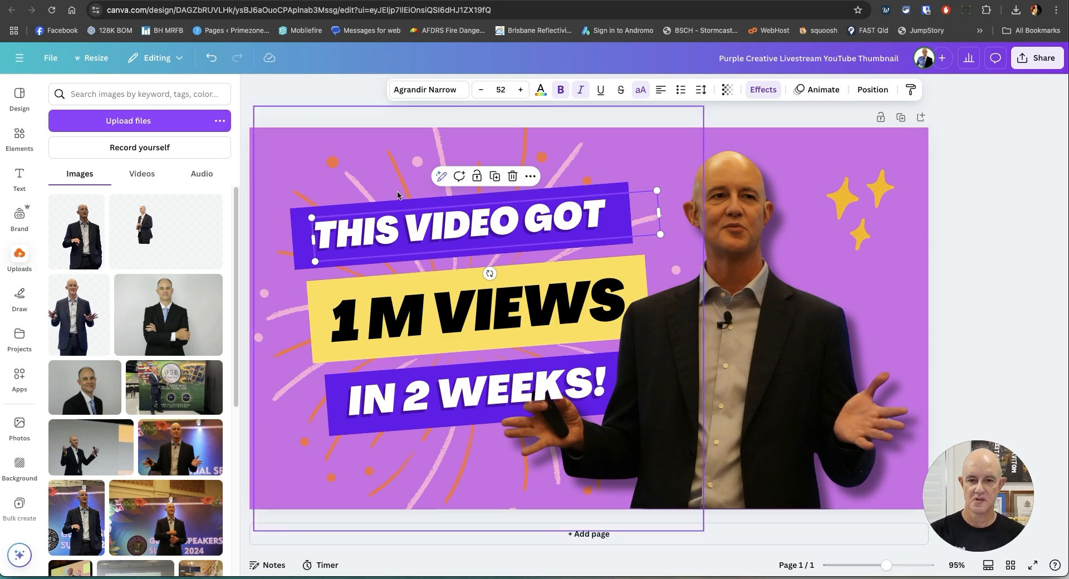
double_click(445, 239)
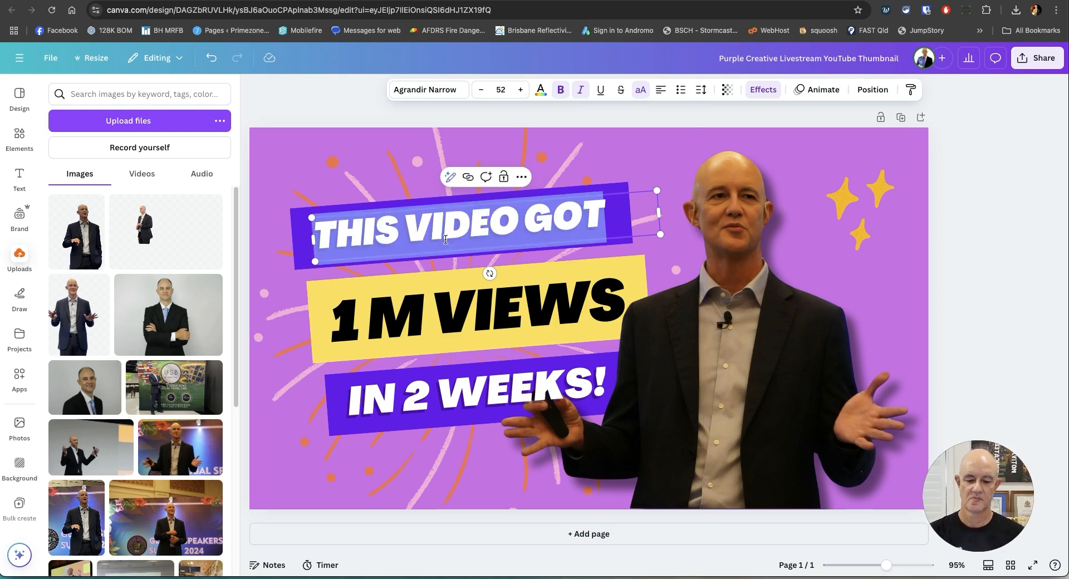
type("MAKING")
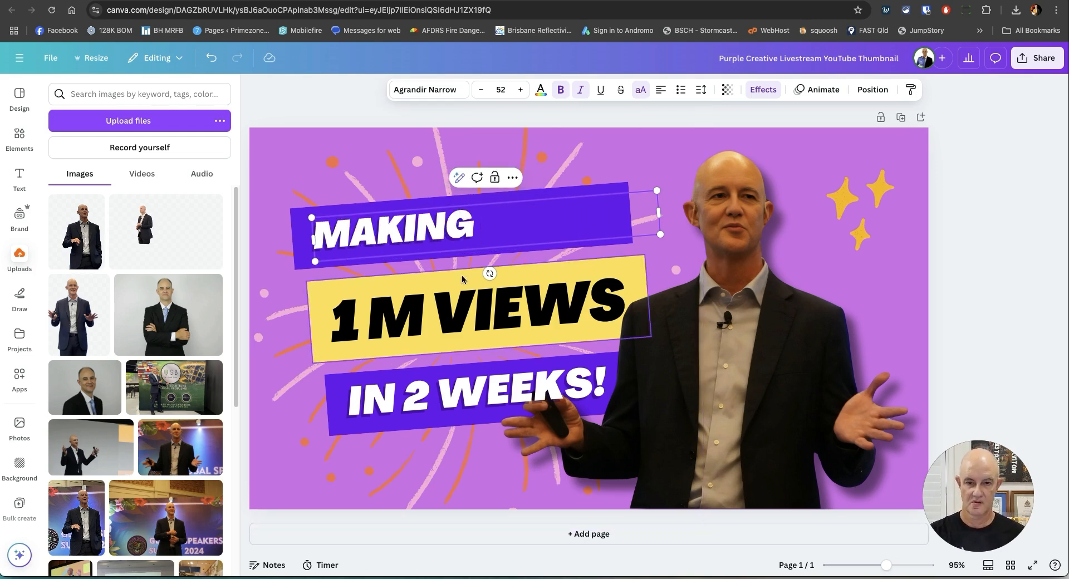
double_click(467, 292)
type("VIRAL")
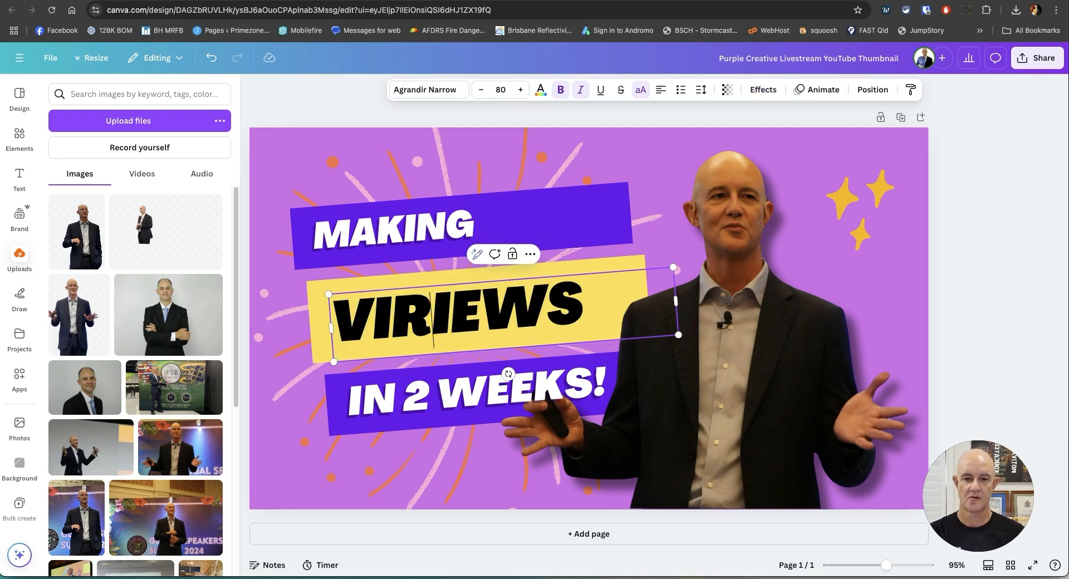
key("ctrl+a")
type("VIRAL")
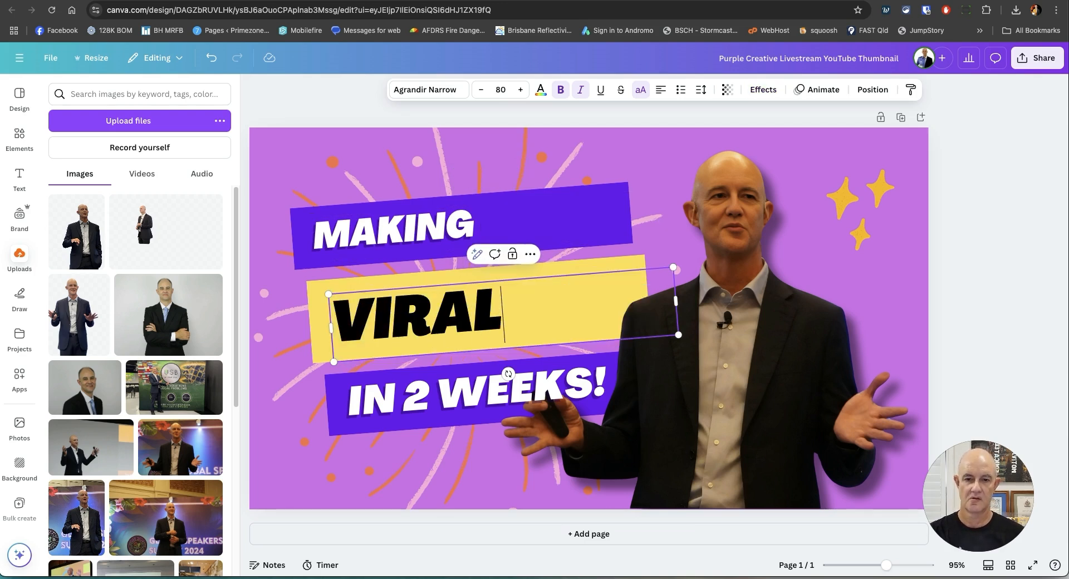
Change the headline's third line to THUMBNAILS and widen its text box to fit one line on the lower purple banner.
left_click(394, 402)
left_click(394, 402)
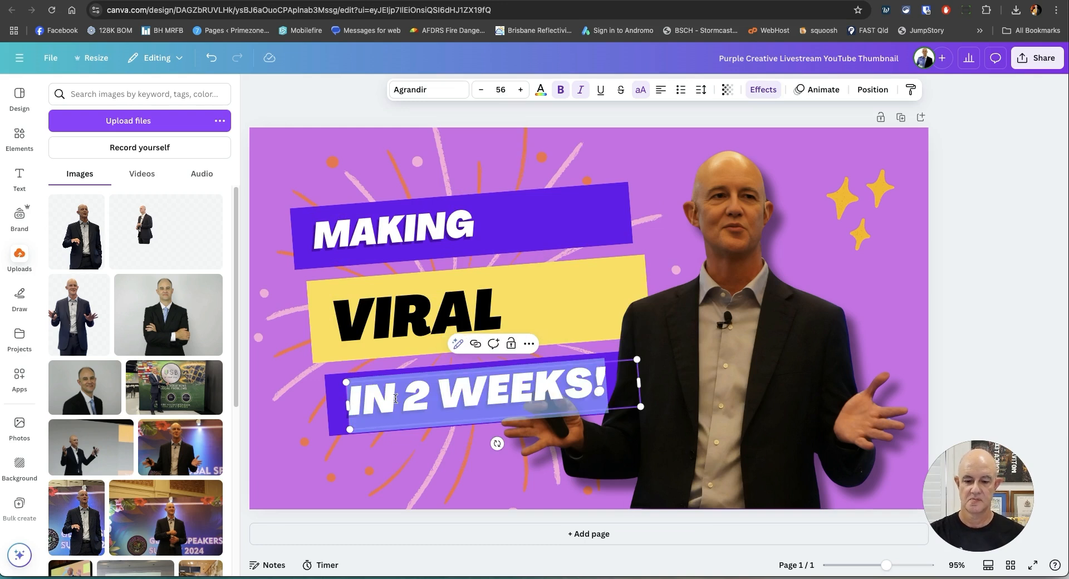
type("THUMBNAILS")
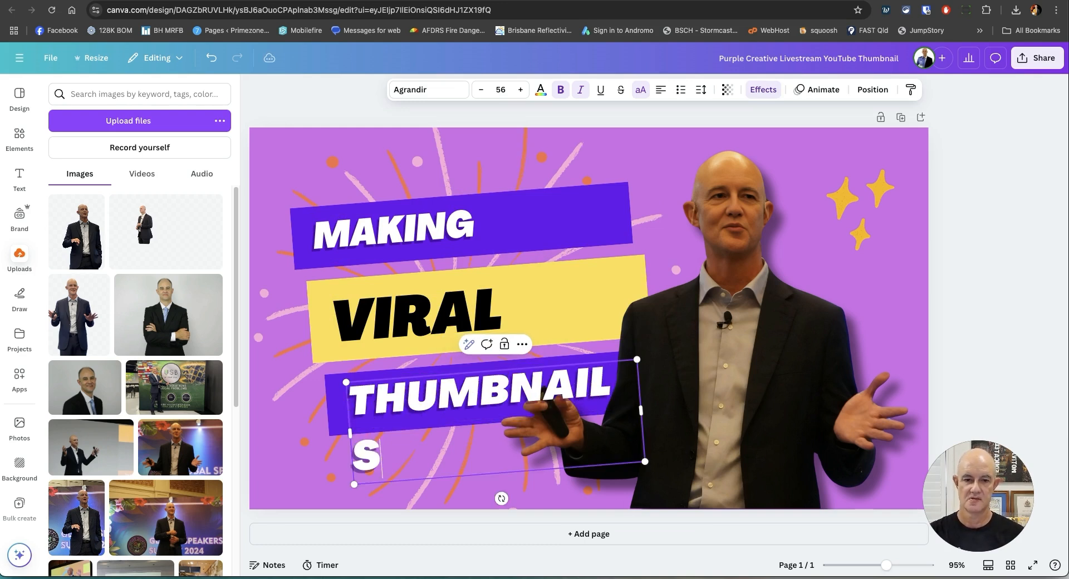
left_click(997, 219)
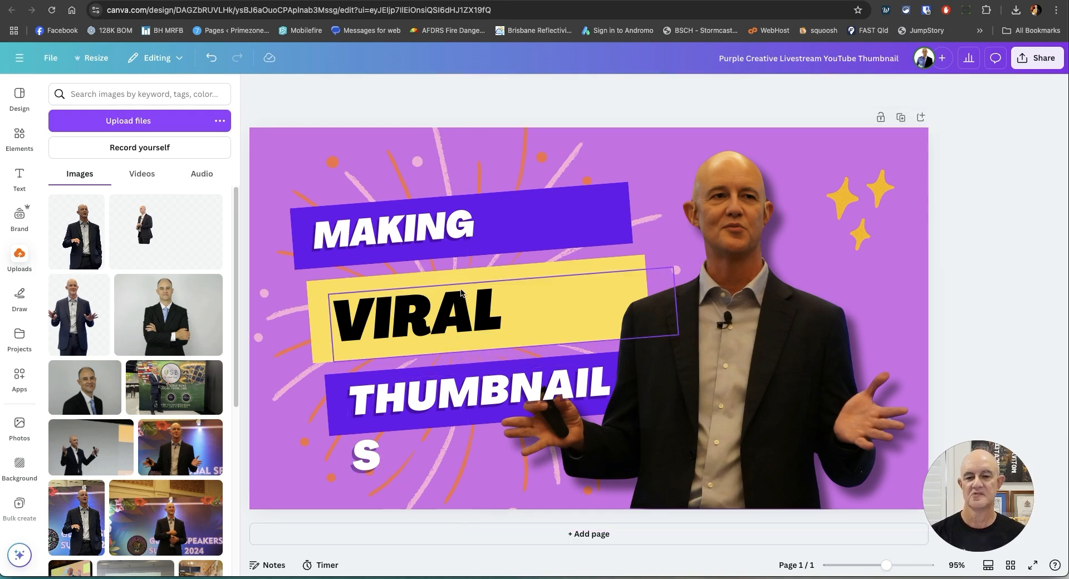
left_click(369, 416)
left_click_drag(347, 436, 342, 434)
left_click_drag(472, 393, 463, 392)
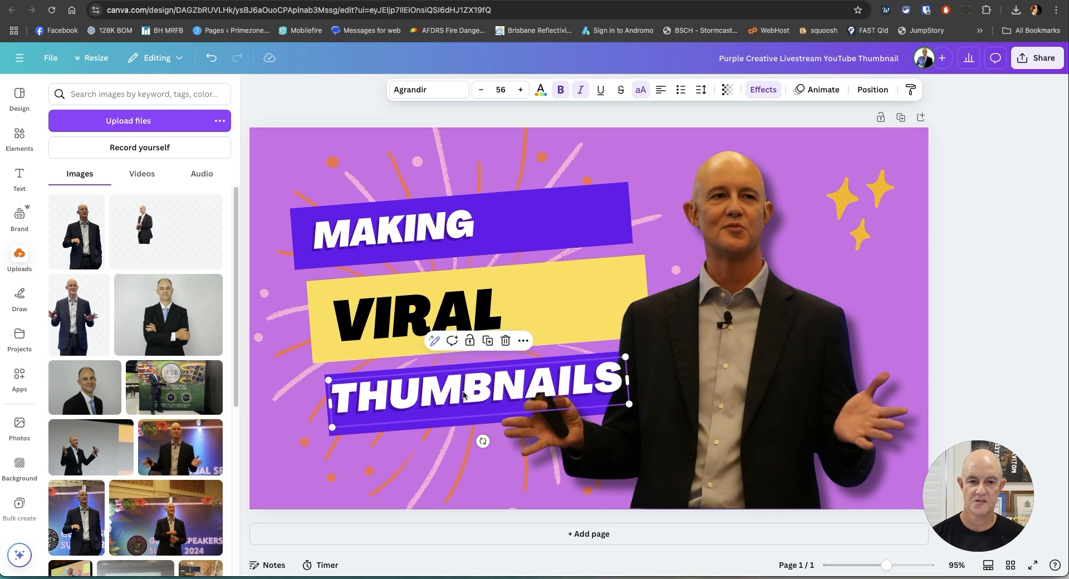
Bring the speaker cutout forward one layer so it overlaps the THUMBNAILS text.
left_click(720, 375)
right_click(720, 375)
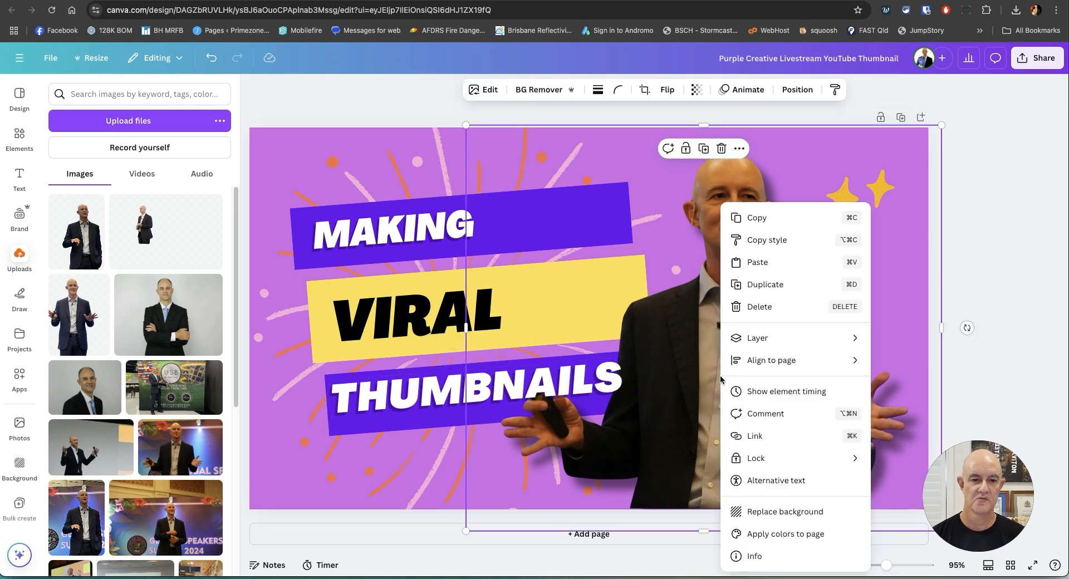
mouse_move(771, 337)
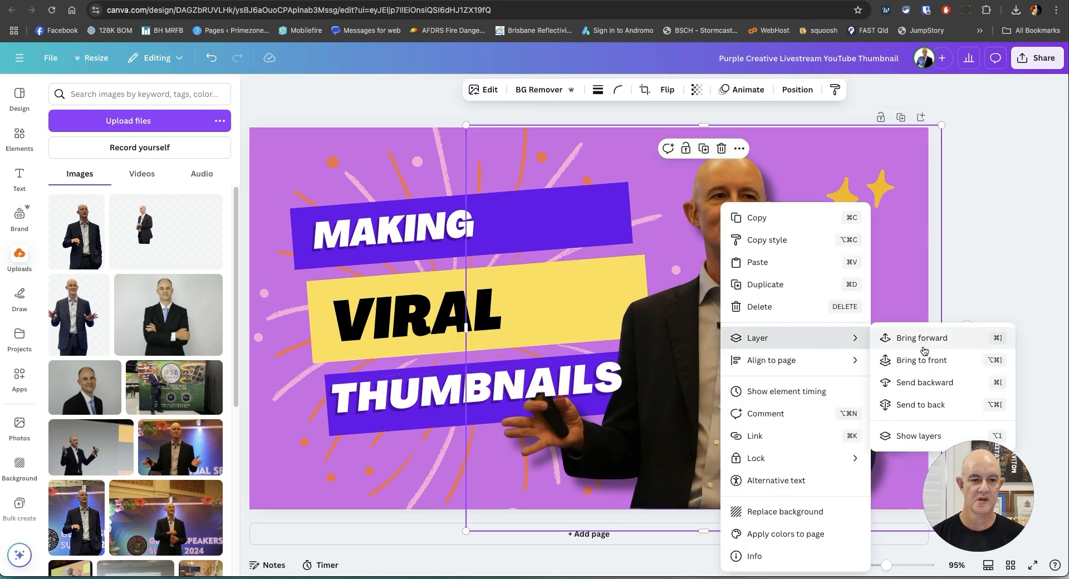
left_click(904, 339)
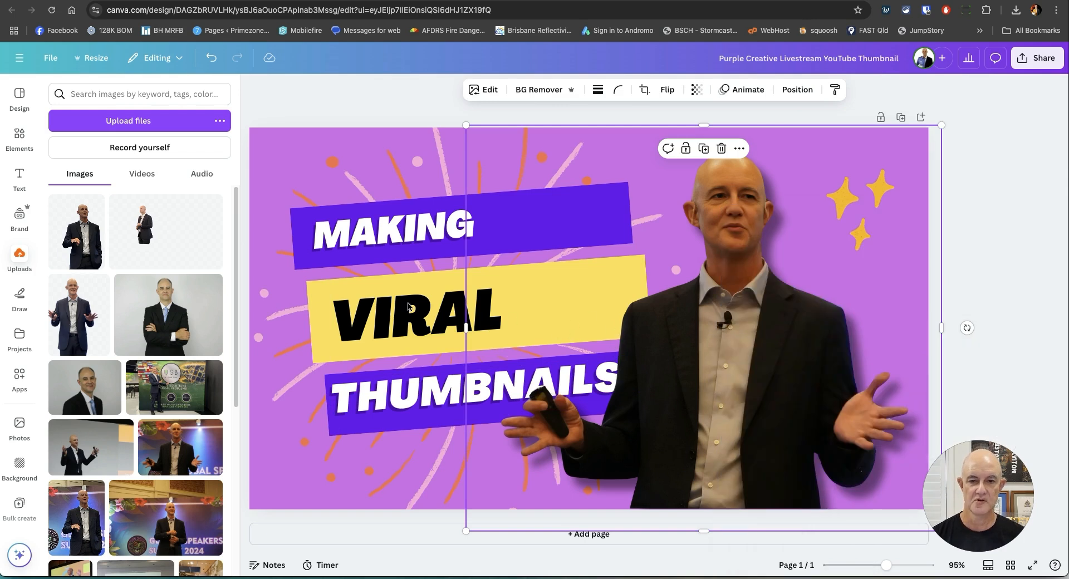
Set the VIRAL text to size 116 and reposition it within the yellow banner.
left_click(409, 307)
left_click_drag(523, 89, 523, 90)
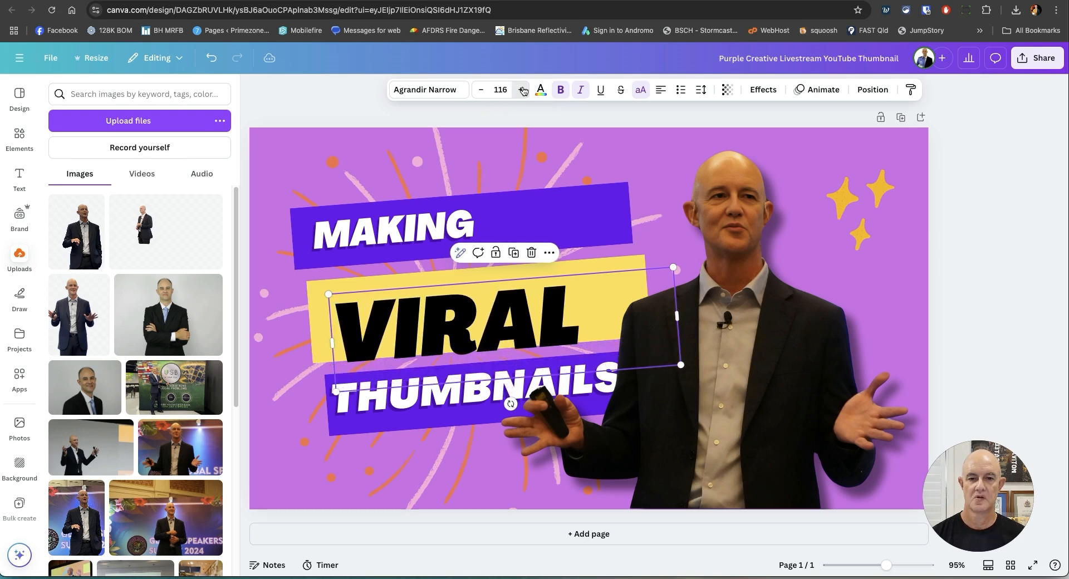
left_click_drag(386, 346, 397, 333)
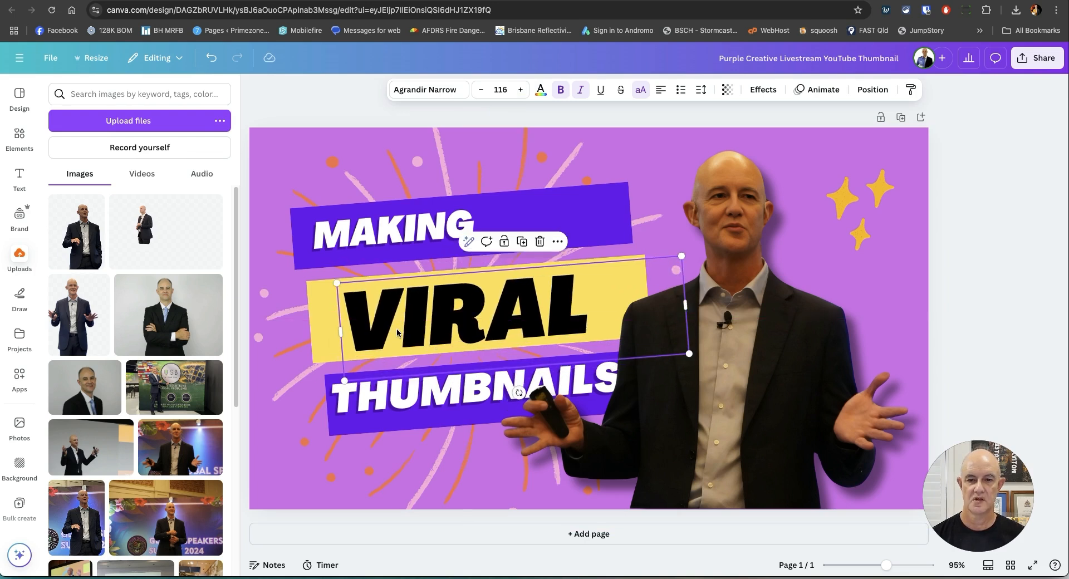
left_click(950, 236)
Reword the headline's top line as HOW TO MAKE and move it to fit within the upper purple banner.
left_click_drag(403, 234, 455, 231)
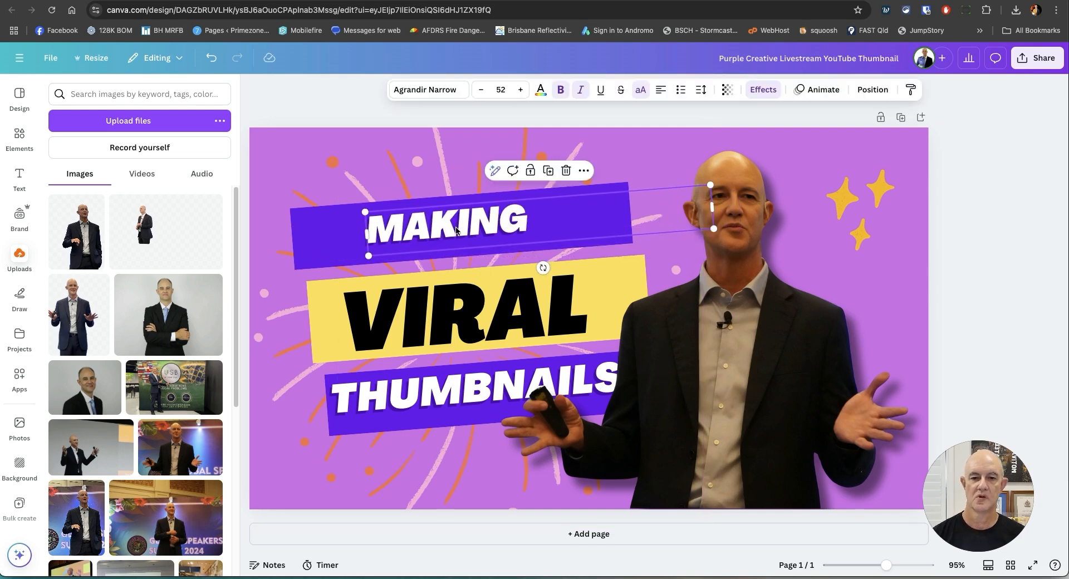
double_click(456, 230)
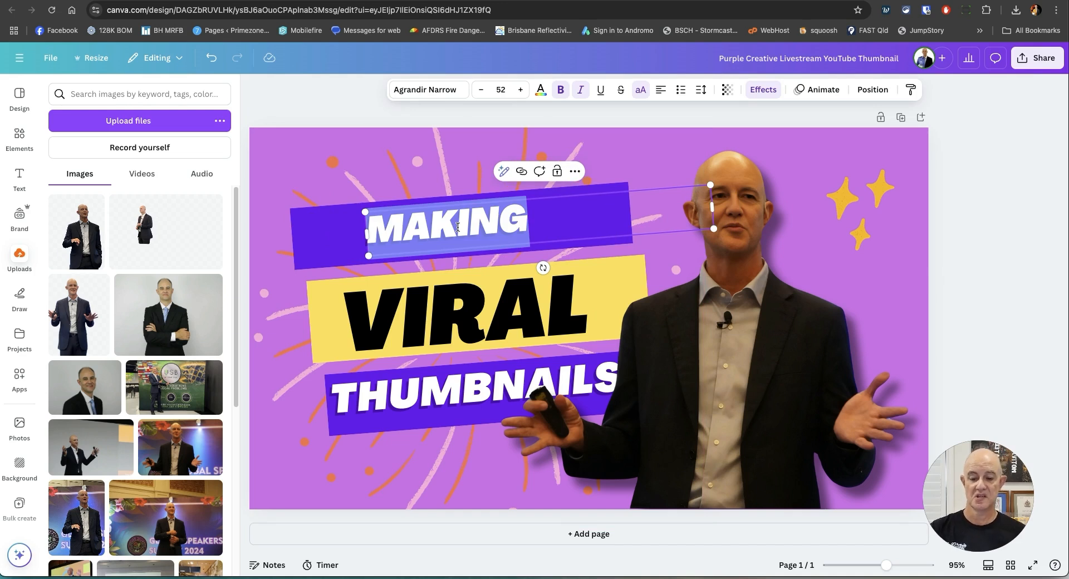
type("HOW TO MAKE")
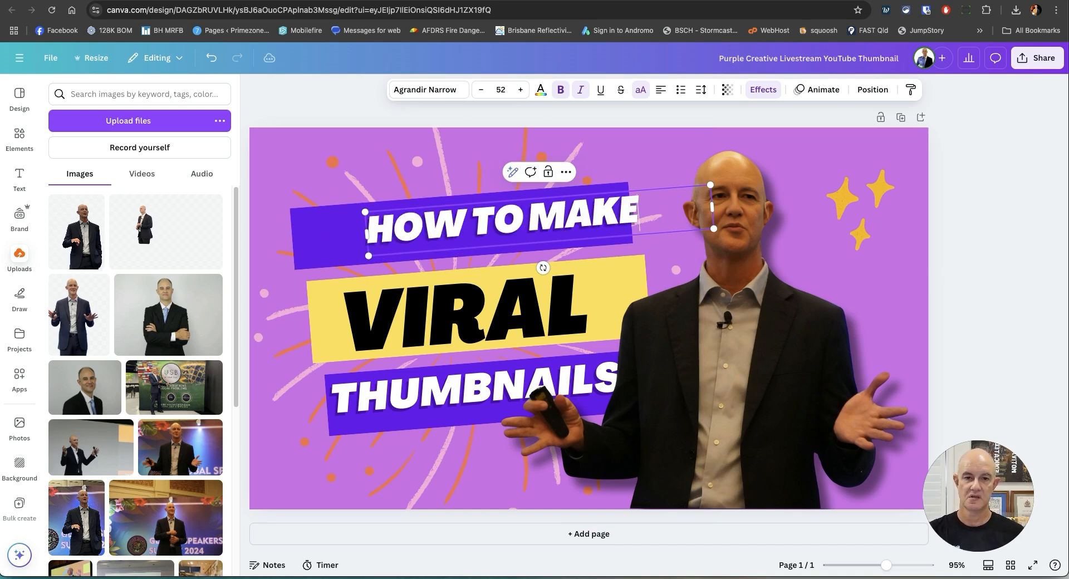
left_click(1005, 229)
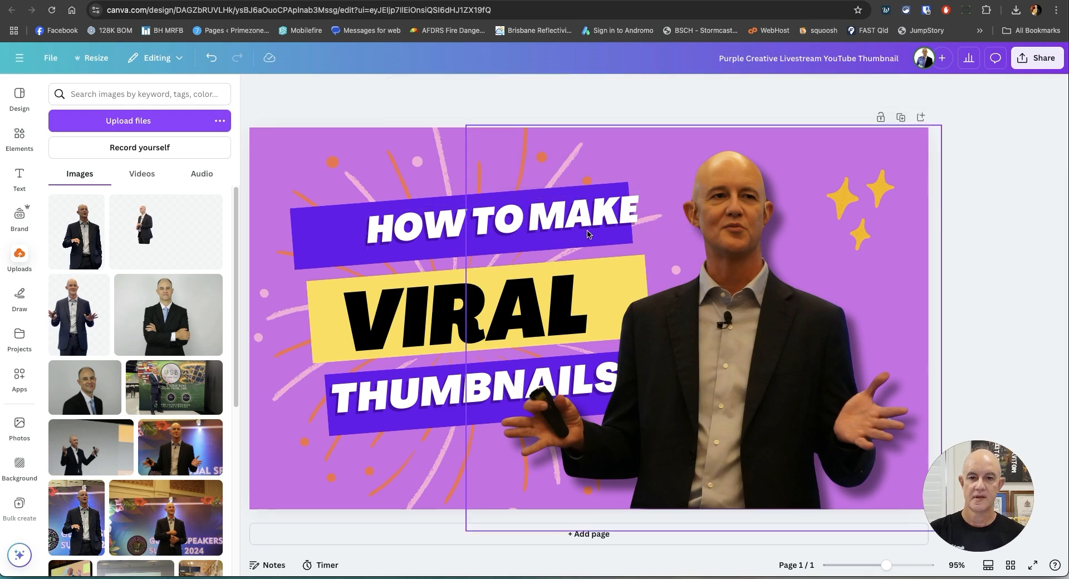
left_click_drag(426, 221, 371, 235)
left_click(986, 310)
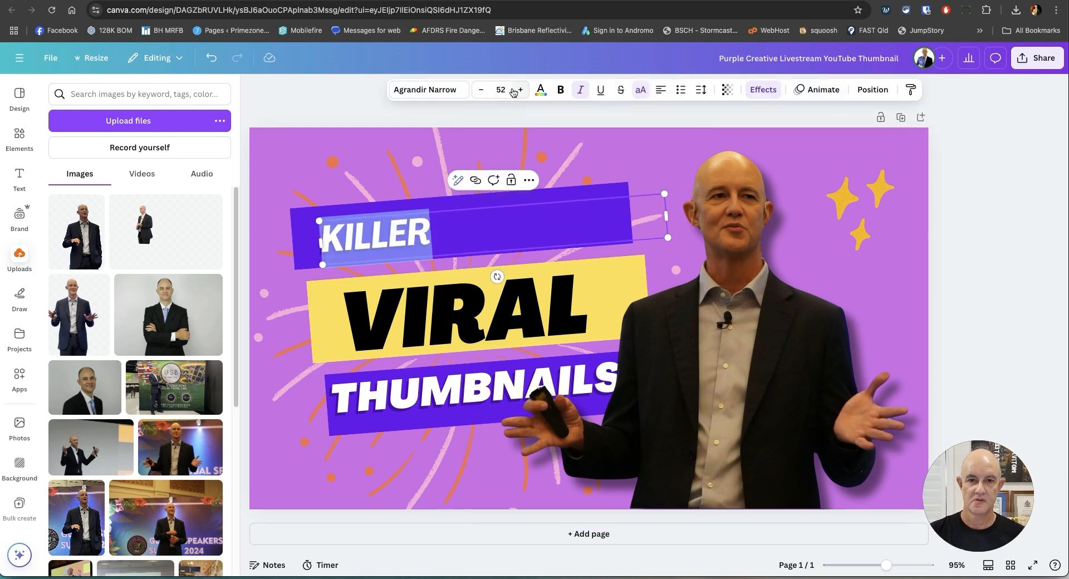
Set the KILLER text to size 61 and widen its letter spacing.
left_click(519, 90)
left_click(519, 90)
left_click(519, 89)
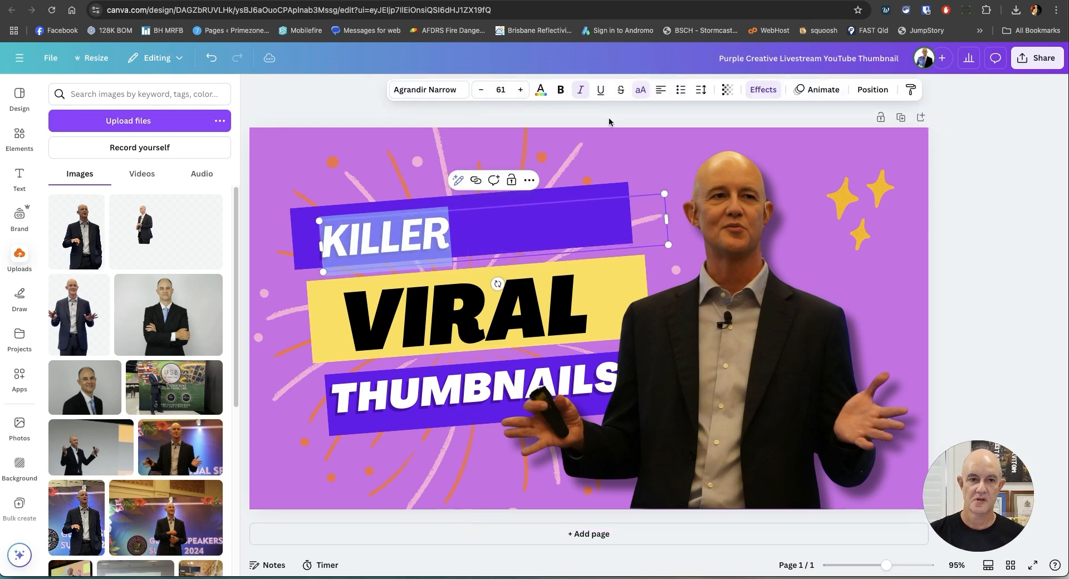
left_click(701, 90)
left_click_drag(668, 137, 675, 137)
left_click(939, 187)
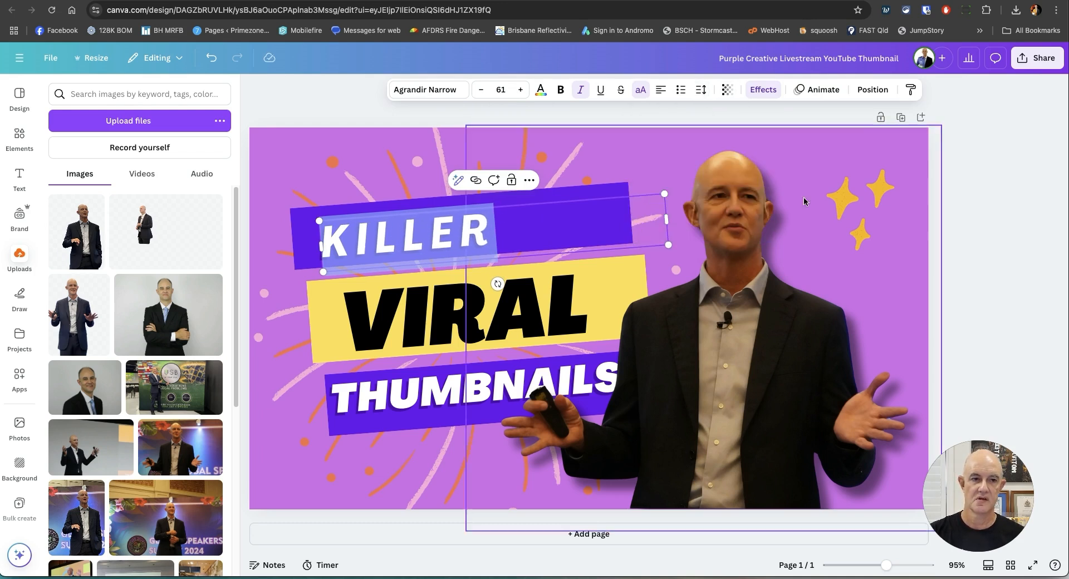
left_click(305, 103)
Enlarge the KILLER text past size 70 and center it on the upper purple banner.
left_click_drag(408, 231, 443, 228)
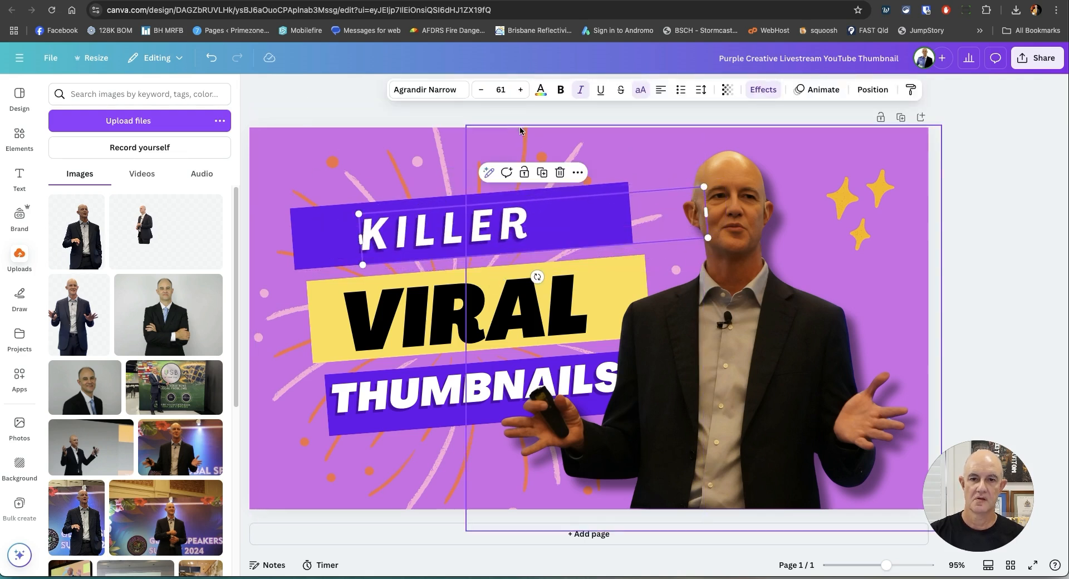
left_click(522, 90)
left_click(522, 91)
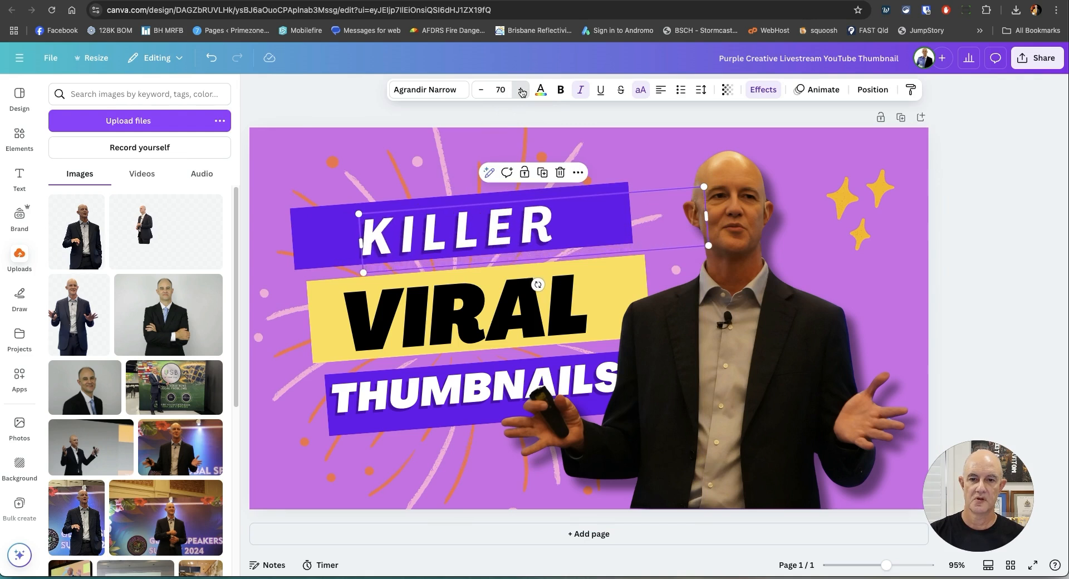
left_click(522, 91)
left_click_drag(413, 237, 402, 236)
left_click(292, 79)
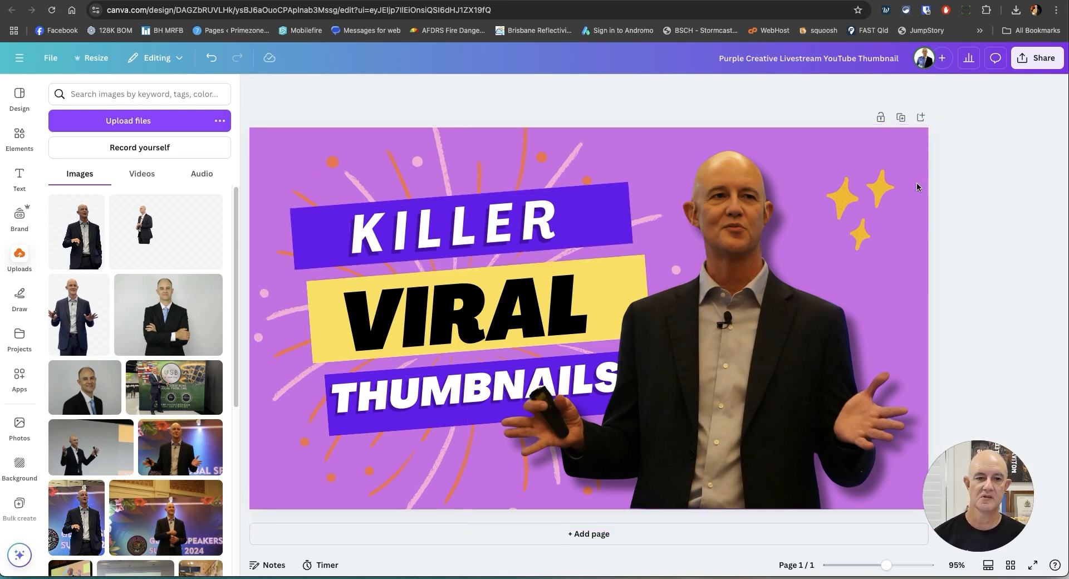
Adjust the speaker cutout's light settings to brightness 35, contrast 5 and highlights 37.
left_click(740, 231)
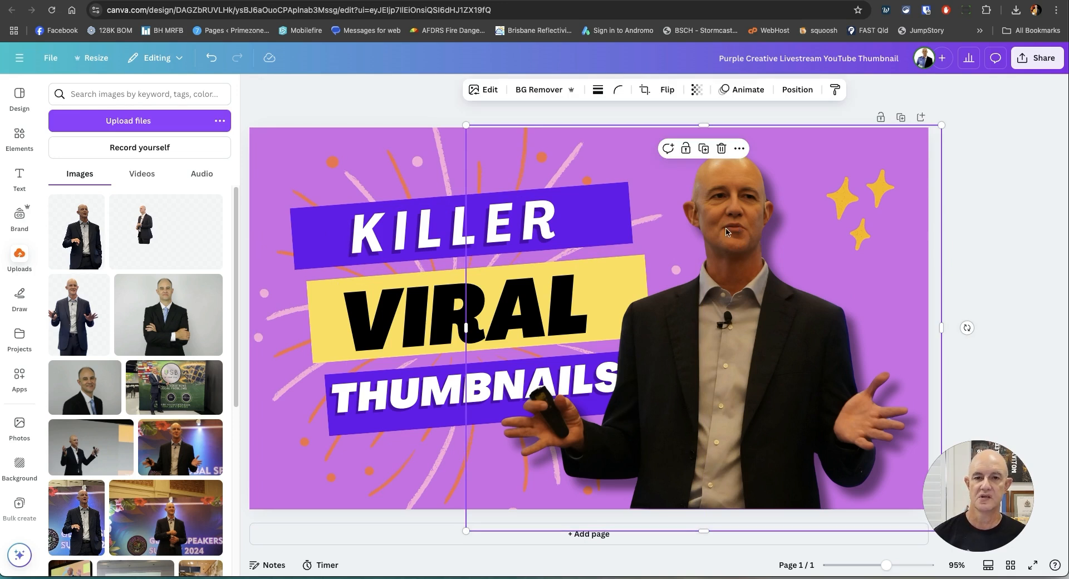
left_click(483, 90)
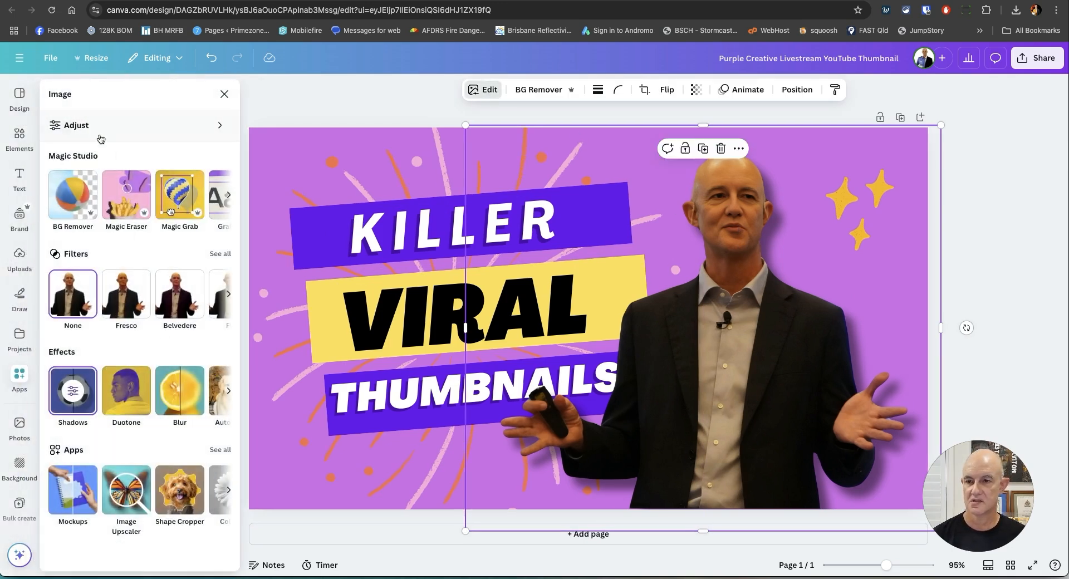
left_click(70, 125)
left_click_drag(118, 352, 144, 434)
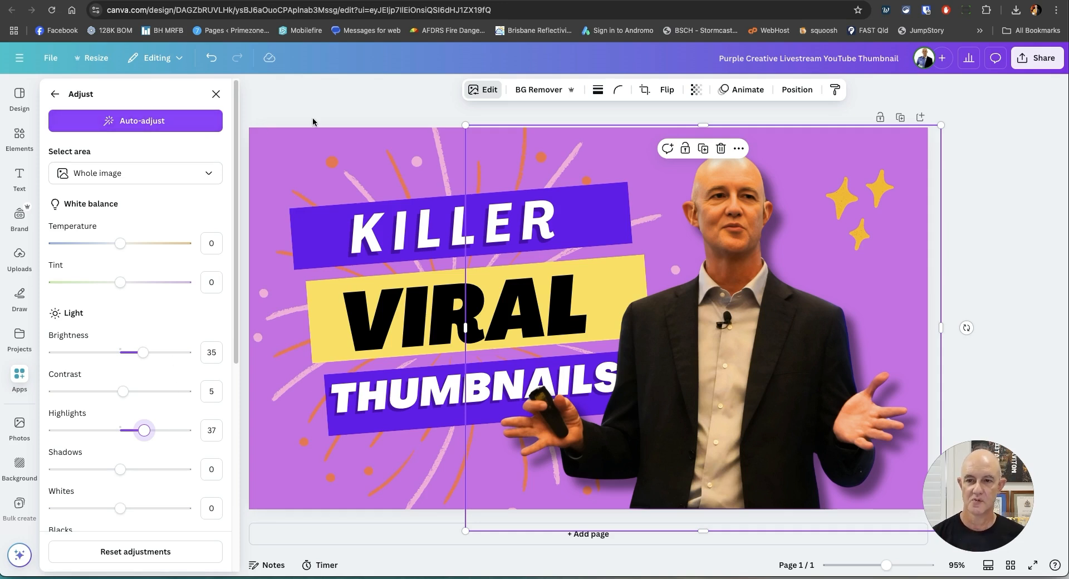
left_click(216, 94)
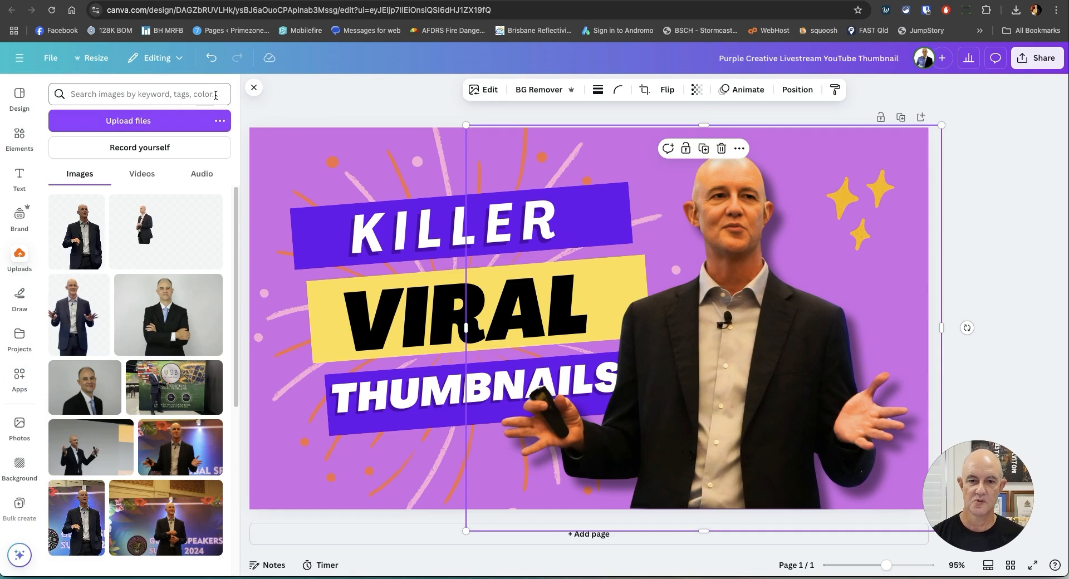
left_click(348, 114)
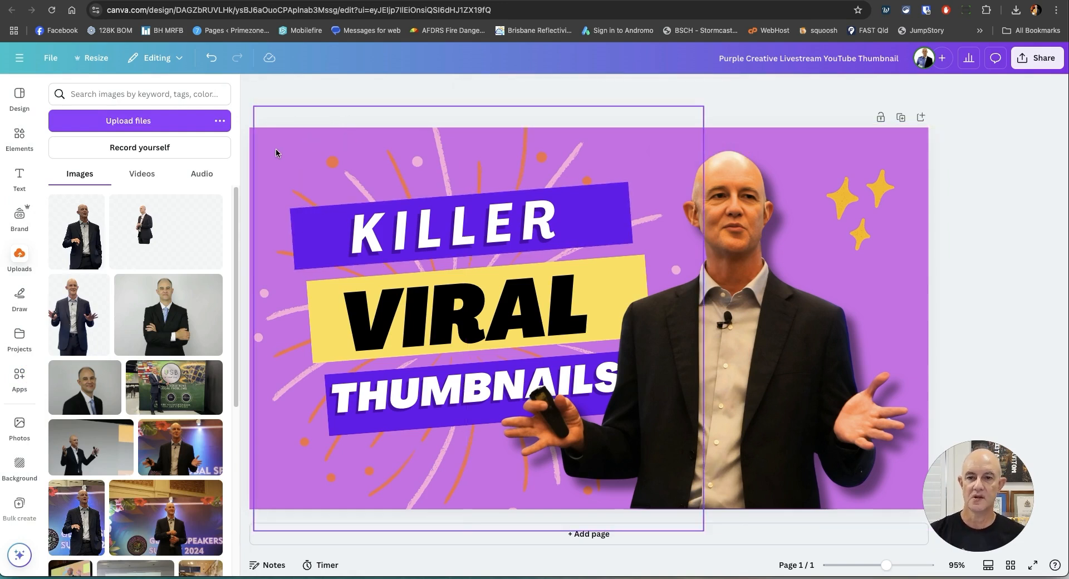
left_click(920, 149)
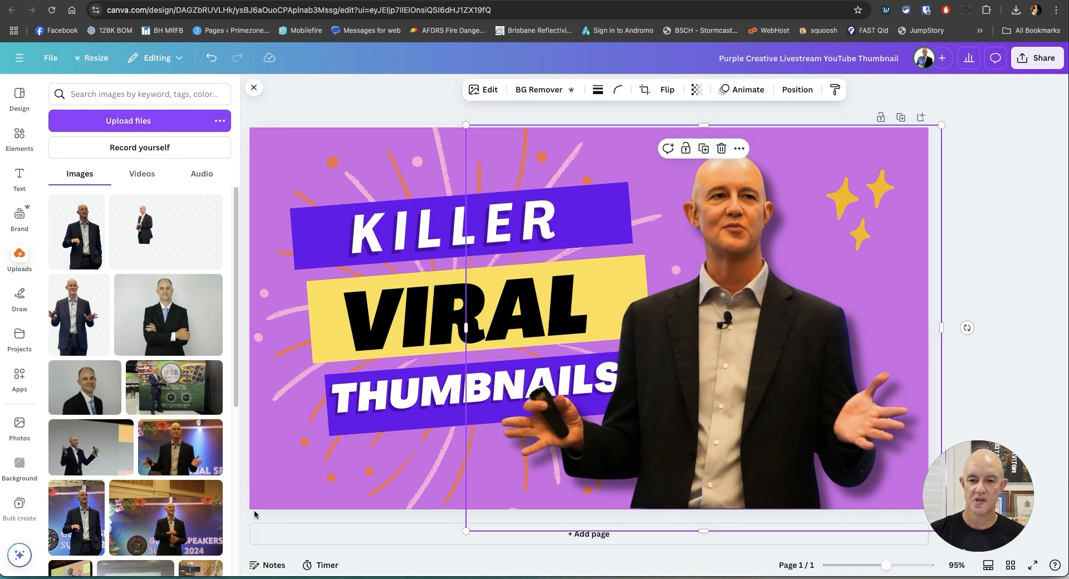
left_click(289, 429)
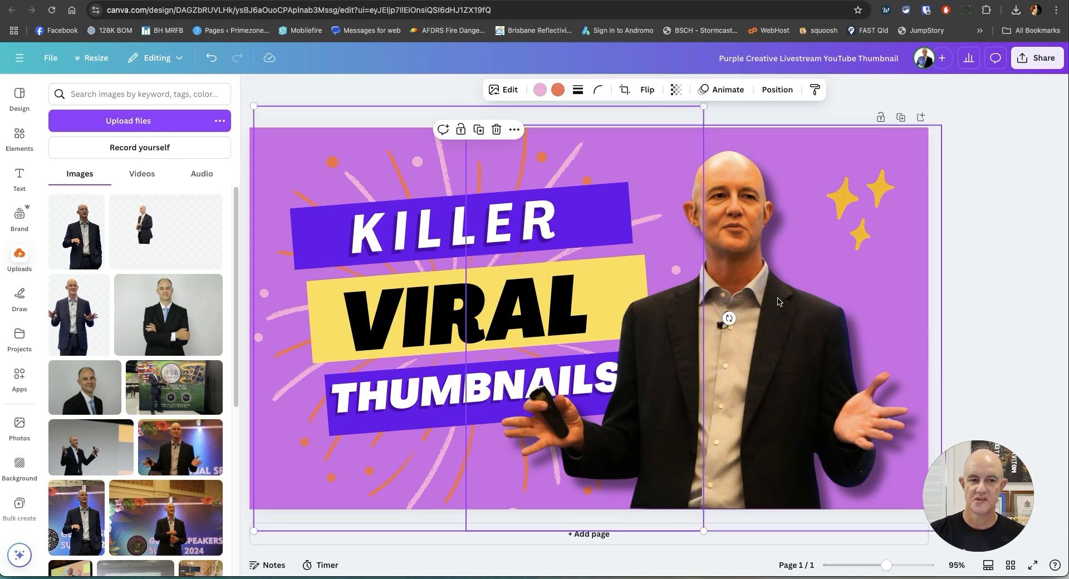
left_click(1025, 289)
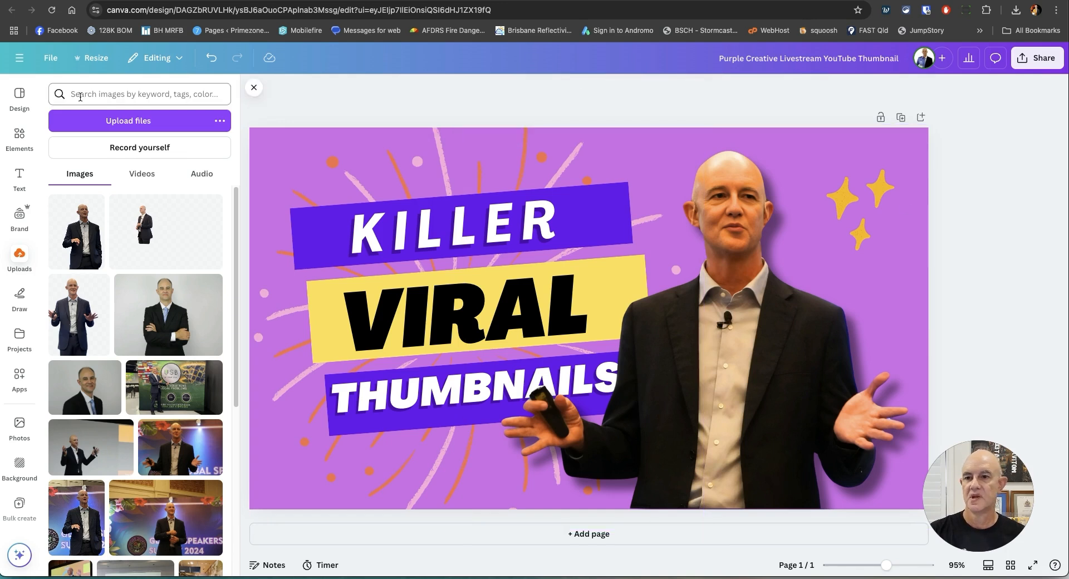
Search the design elements for "viral" and show all matching graphics.
left_click(20, 137)
left_click(105, 94)
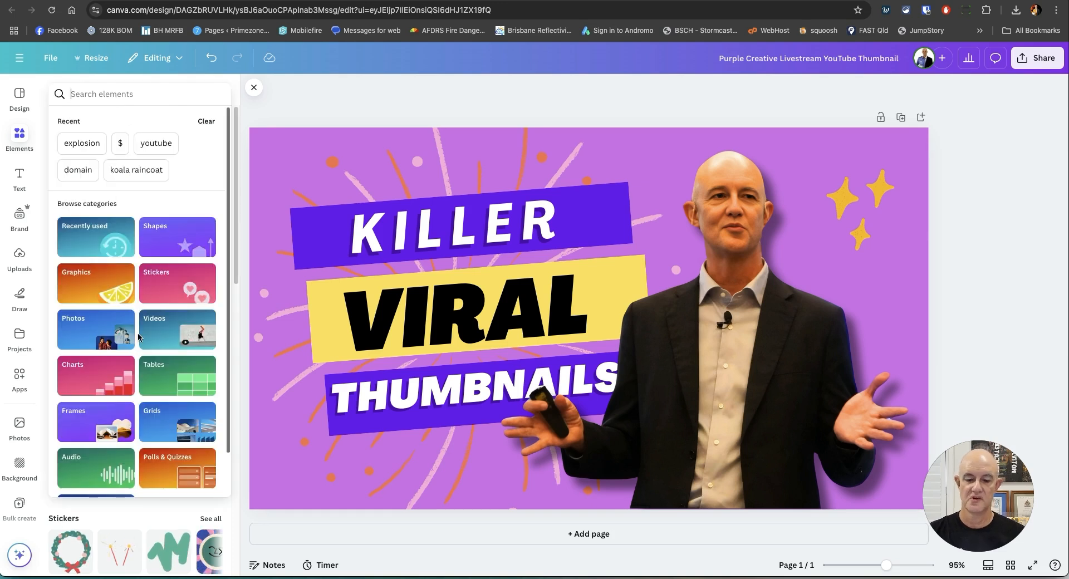
type("viral")
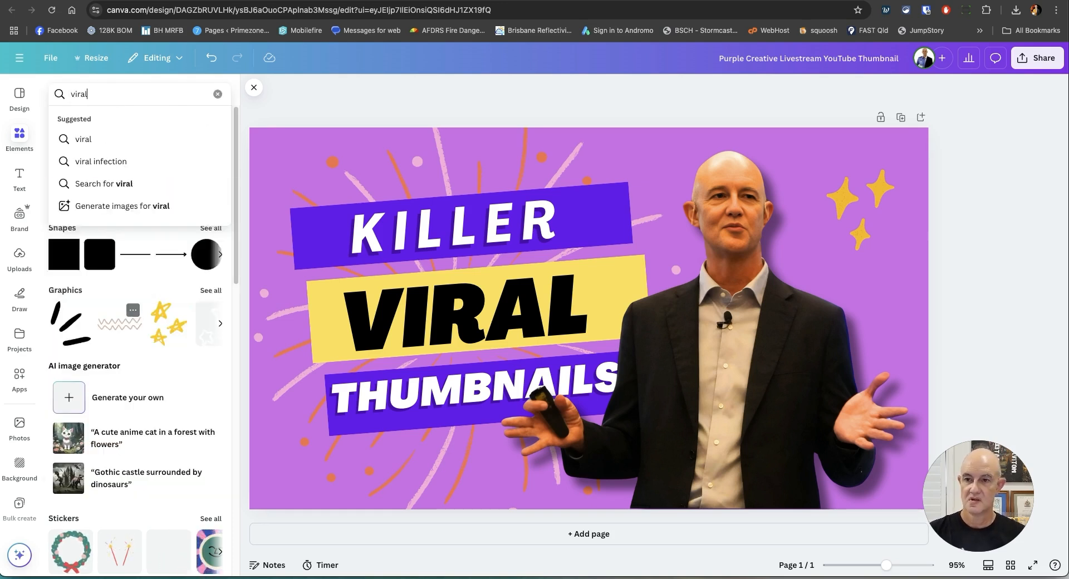
key("Return")
left_click(210, 180)
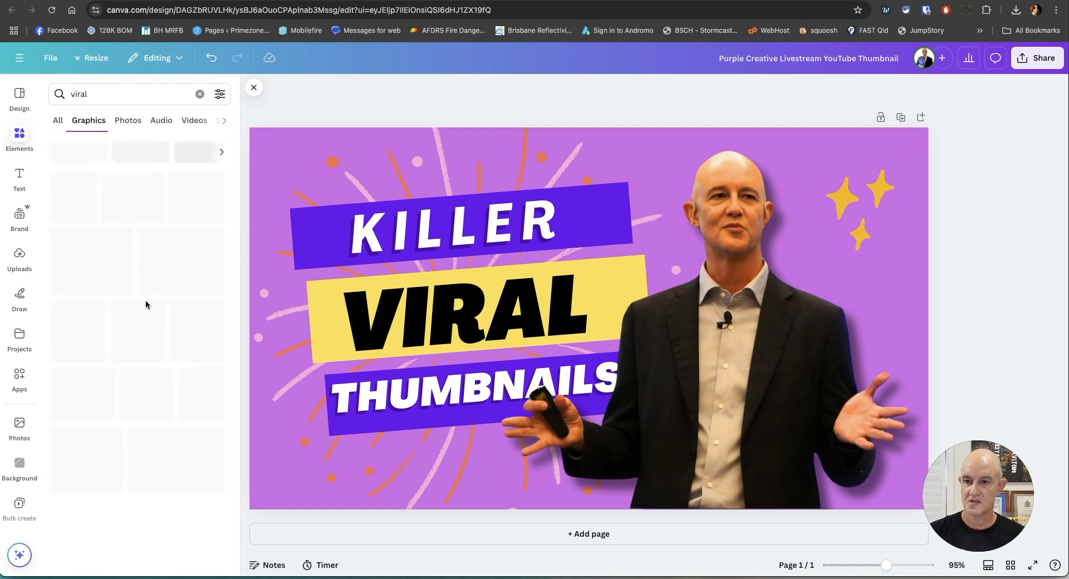
Add the red rising-arrow graphic, shrink it and place it in the lower-left corner of the thumbnail.
left_click(135, 199)
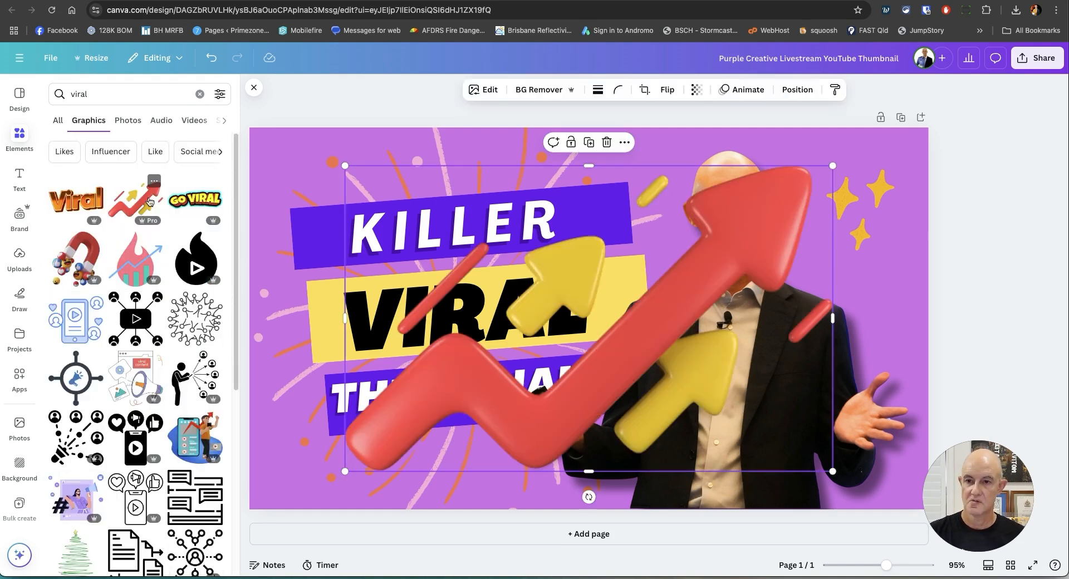
left_click_drag(350, 170, 673, 385)
left_click_drag(793, 433, 397, 496)
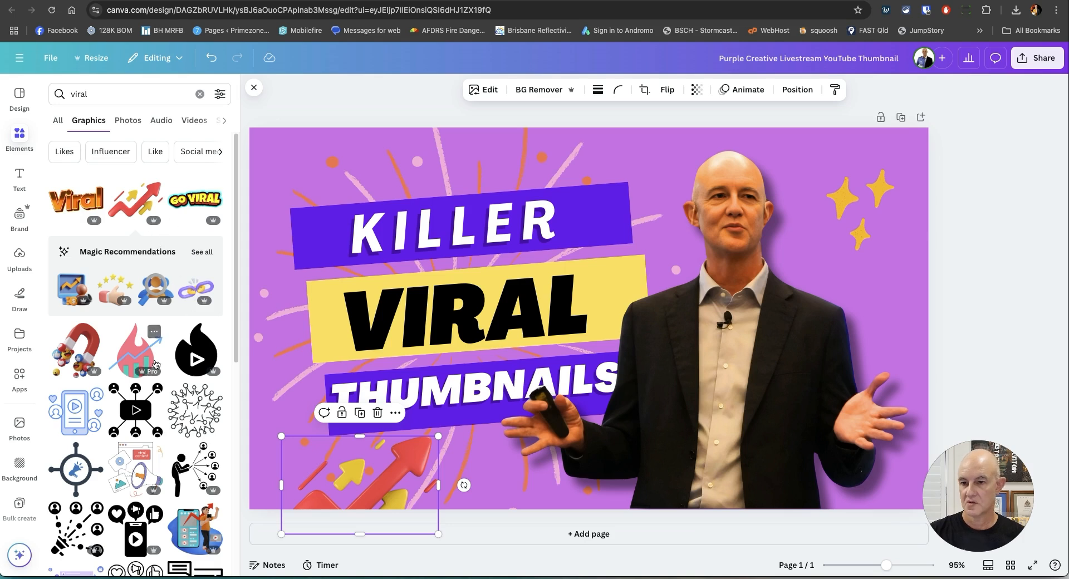
Add the GO VIRAL graphic, shrink and tilt it, and place it beside the speaker's shoulder below the yellow stars.
scroll(145, 303, "down", 2)
scroll(145, 304, "up", 2)
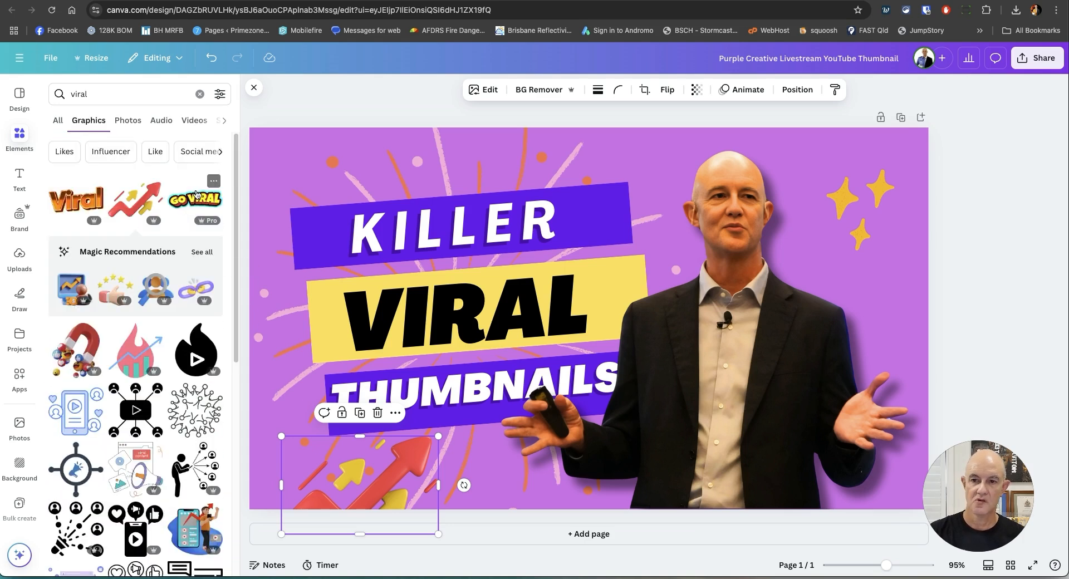
left_click(195, 198)
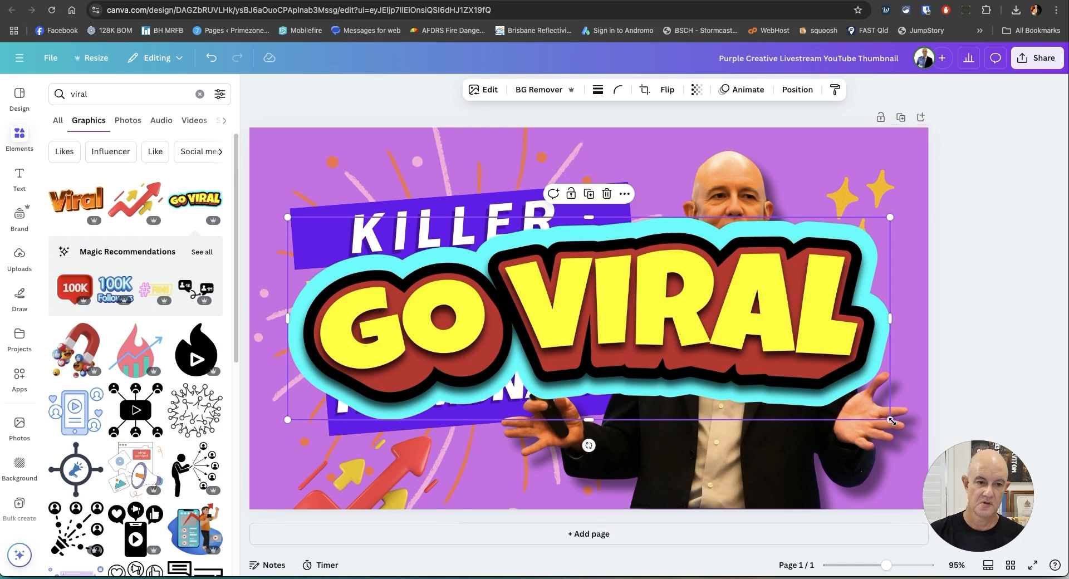
left_click_drag(883, 419, 823, 313)
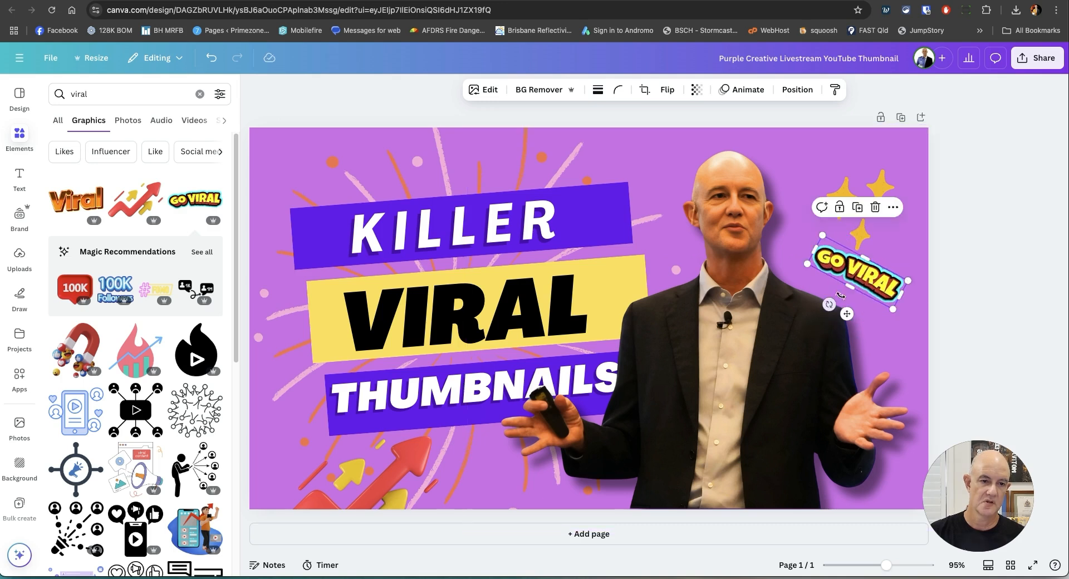
left_click_drag(902, 308, 853, 282)
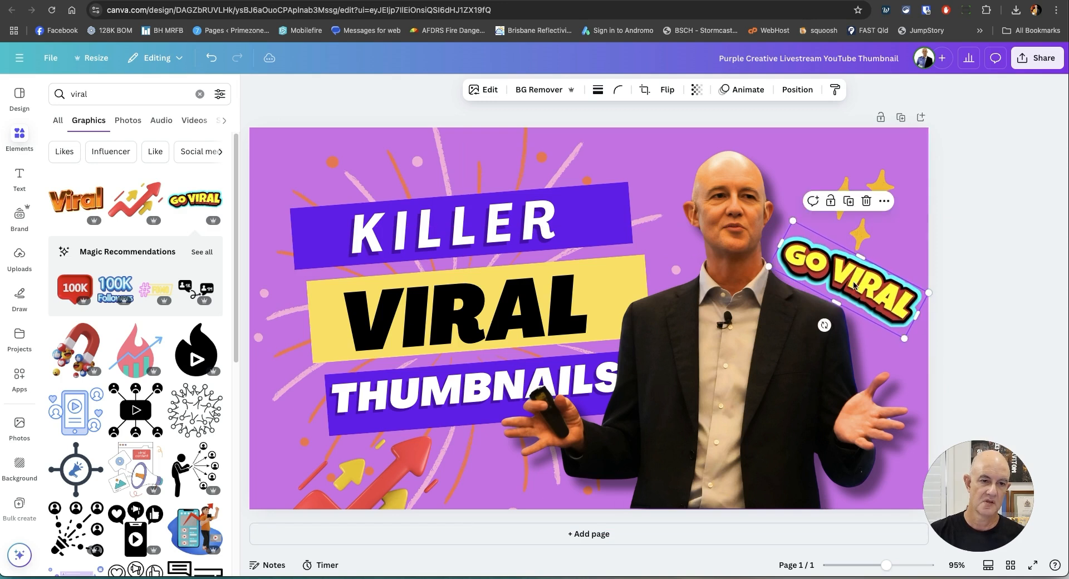
left_click(1016, 330)
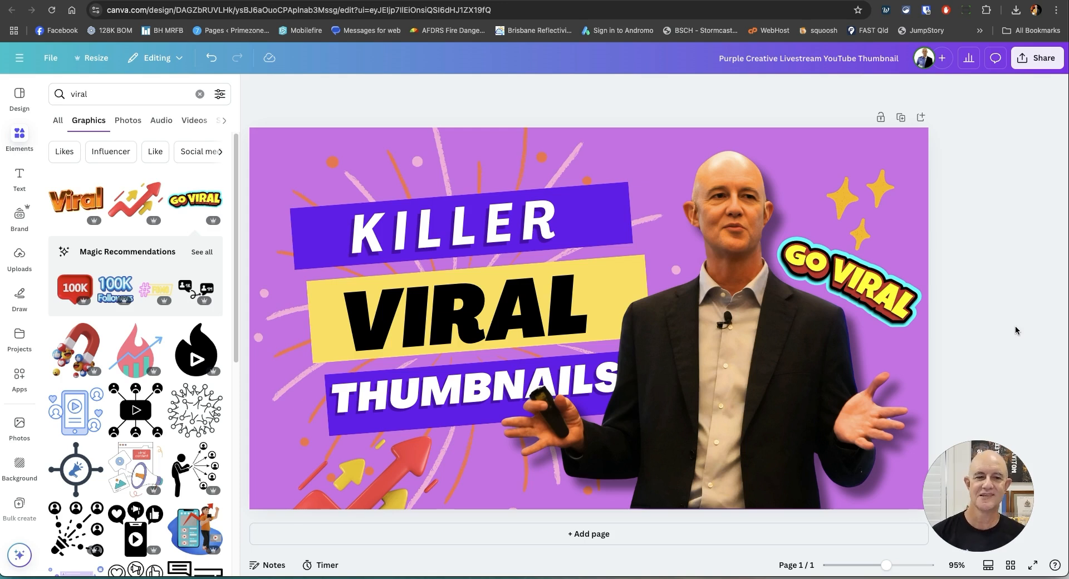
Delete the GO VIRAL graphic from the thumbnail.
left_click(846, 281)
key("Delete")
Search the graphics for "$" and place the yellow dollar sign with black outline below the stars at about 74 by 103.
left_click(93, 98)
type("$")
key("Return")
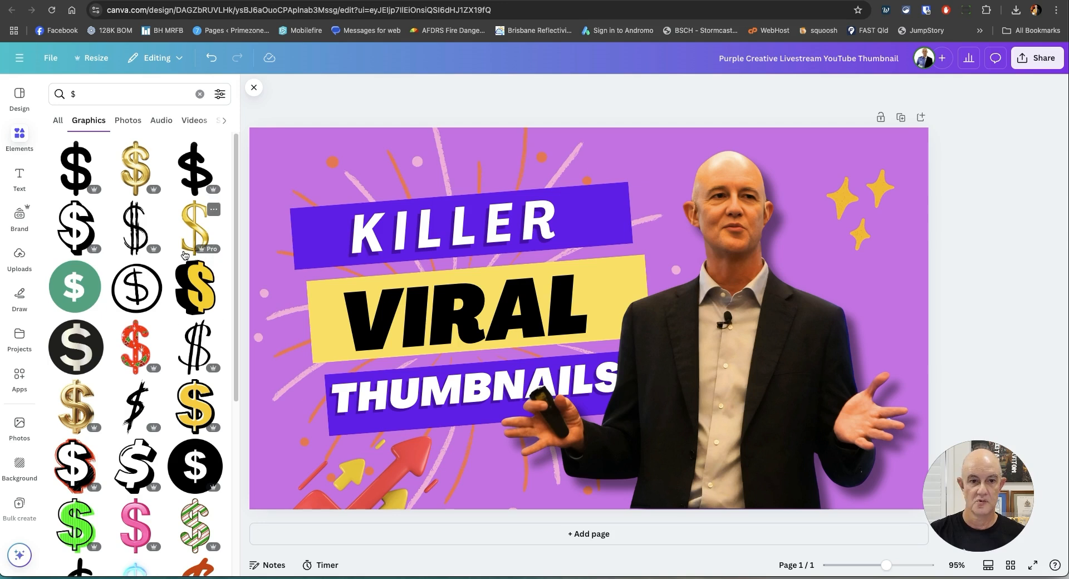
left_click(205, 413)
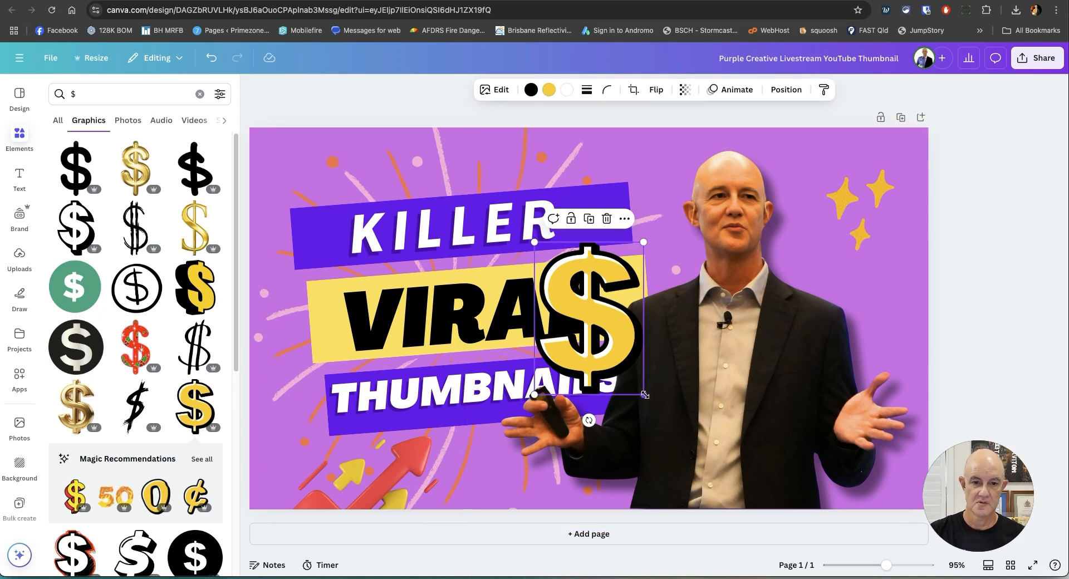
left_click_drag(644, 395, 605, 342)
left_click_drag(582, 303, 902, 323)
left_click_drag(856, 259, 898, 296)
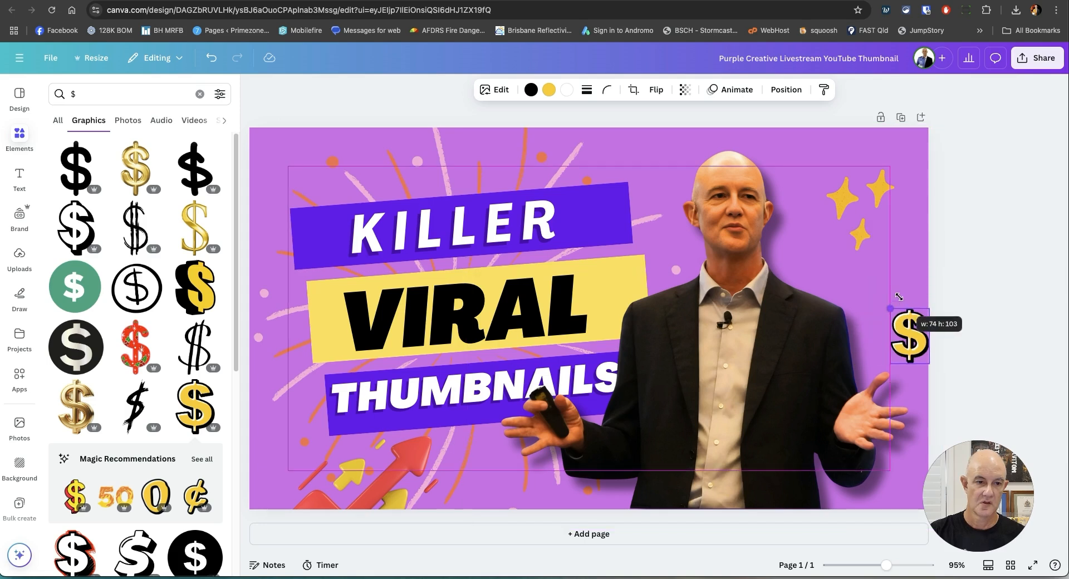
left_click_drag(909, 336, 870, 290)
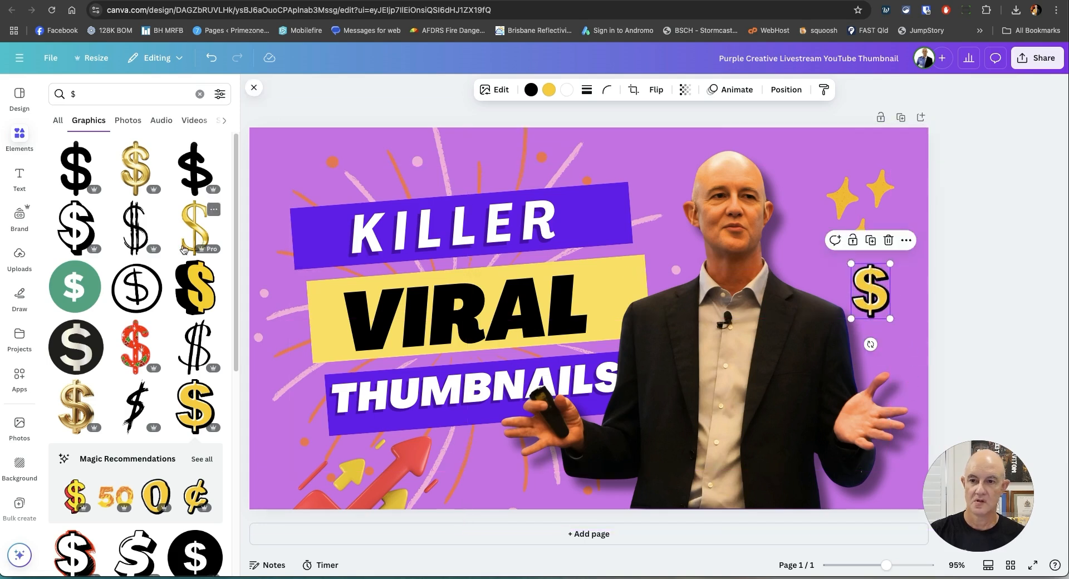
Duplicate the yellow dollar sign, enlarge the copy and place it above the first one, overlapping the thumbnail's right edge.
key("super+d")
left_click_drag(902, 328, 919, 357)
left_click_drag(868, 322, 877, 242)
left_click(877, 243)
mouse_move(902, 231)
left_mouse_down()
mouse_move(895, 202)
mouse_move(828, 233)
mouse_move(890, 224)
mouse_move(923, 257)
mouse_move(918, 241)
left_mouse_up()
left_click(972, 187)
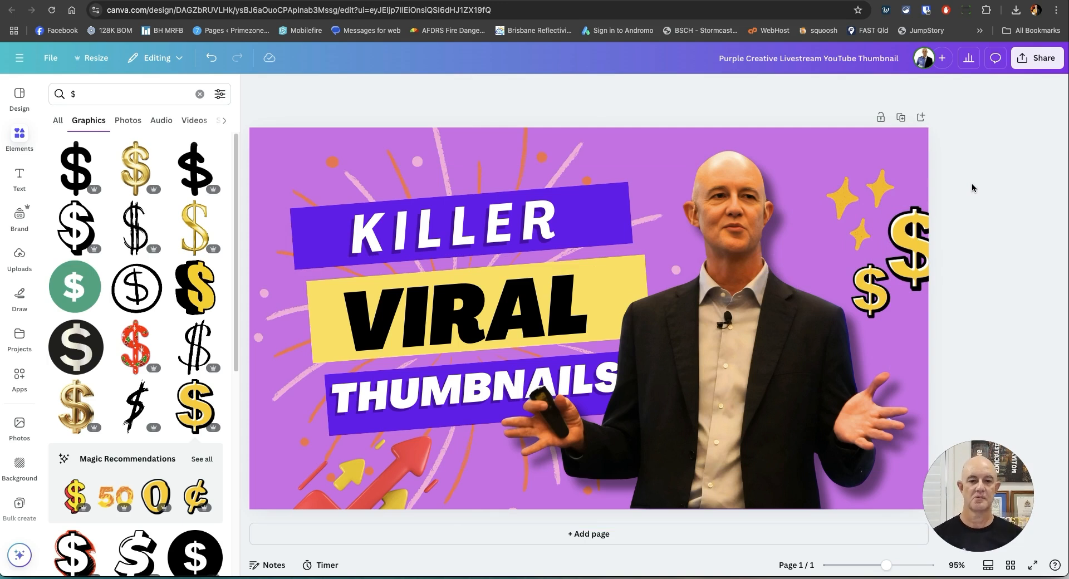
Delete the red rising-arrow graphic from the lower-left corner of the thumbnail.
mouse_move(401, 475)
left_mouse_down()
mouse_move(372, 391)
mouse_move(351, 434)
mouse_move(504, 278)
mouse_move(529, 332)
mouse_move(502, 308)
mouse_move(770, 420)
mouse_move(771, 392)
mouse_move(402, 472)
mouse_move(397, 495)
mouse_move(393, 474)
left_mouse_up()
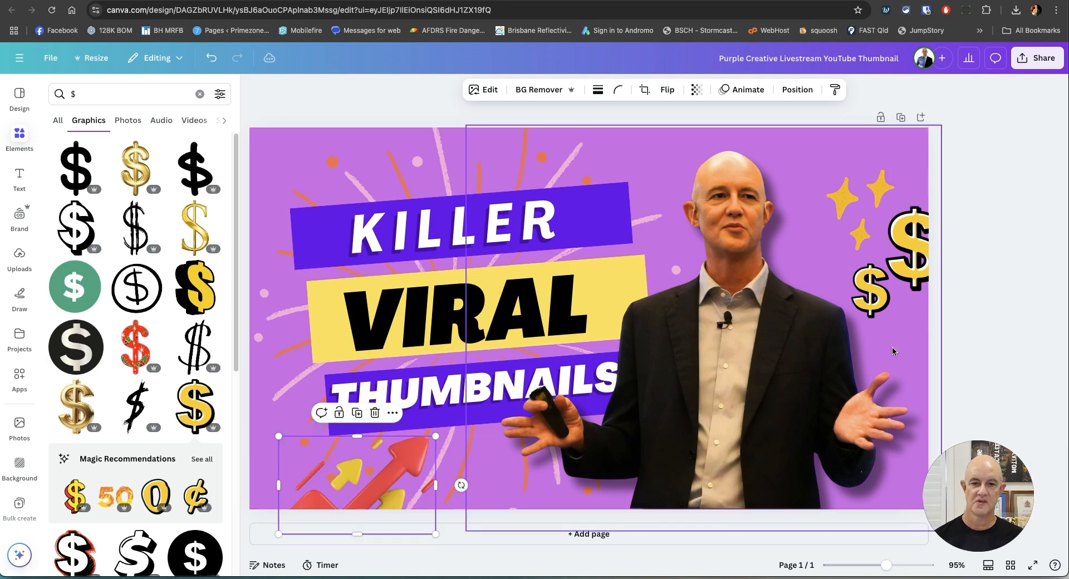
left_click(1000, 313)
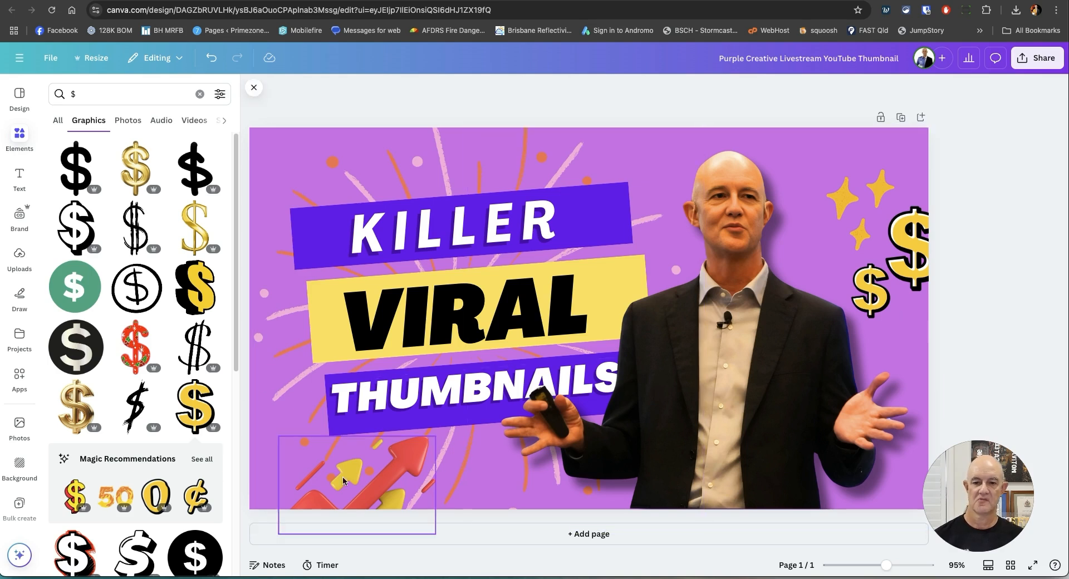
left_click(394, 480)
key("Delete")
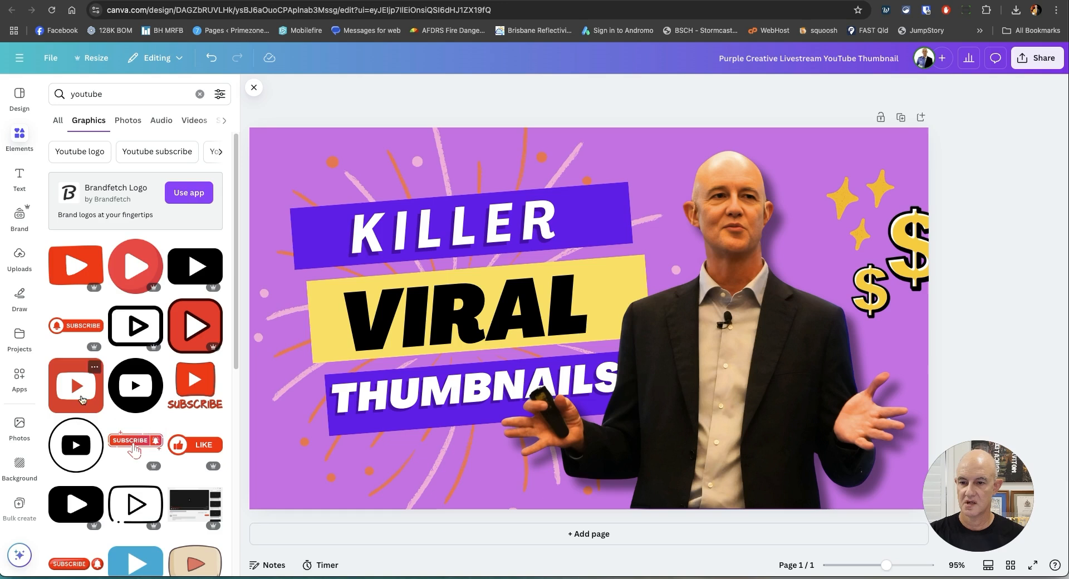
Search the graphics for "youtube" and place the red square play icon, shrunk and tilted, in the thumbnail's lower-left corner.
left_click(75, 385)
left_click_drag(665, 394, 311, 455)
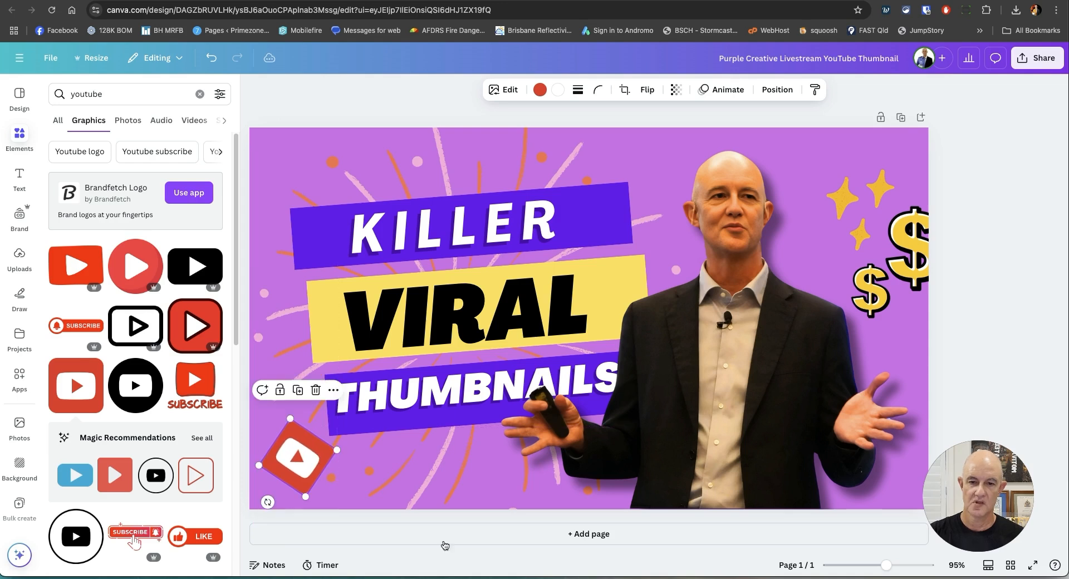
left_click(1004, 246)
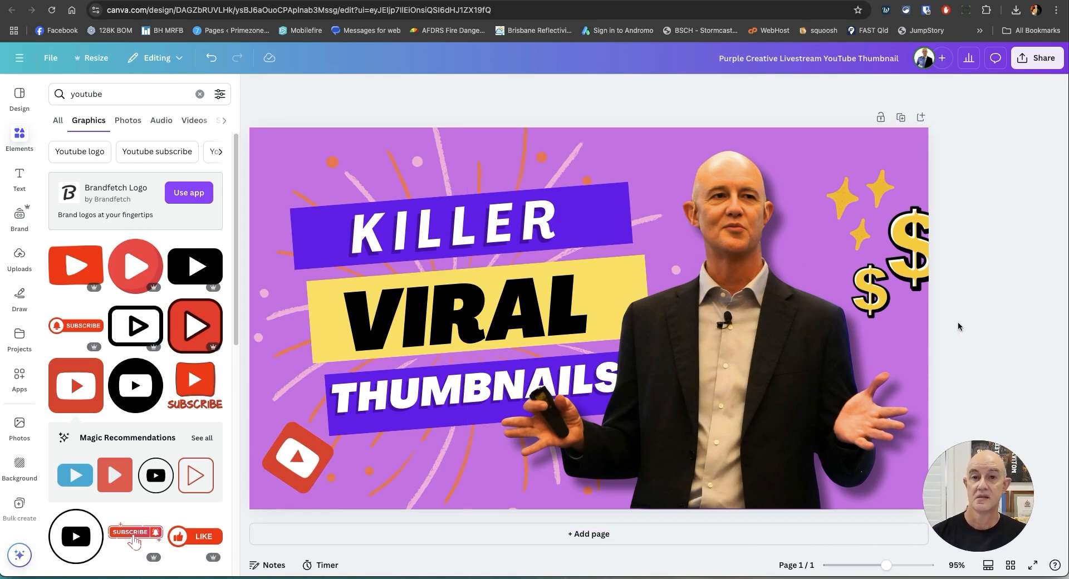
Open the download settings for the finished thumbnail.
left_click(1036, 58)
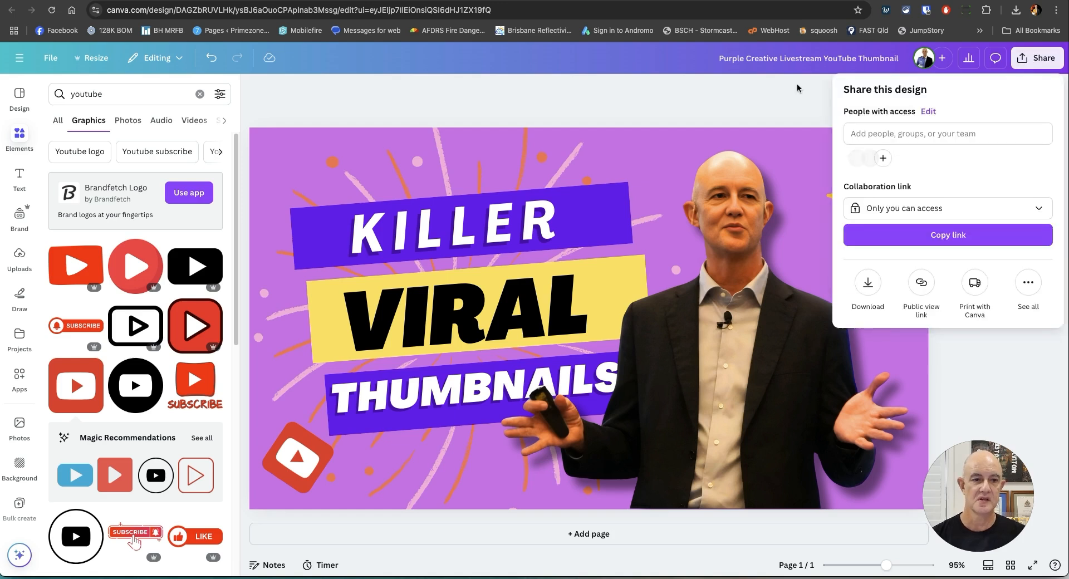
left_click(875, 301)
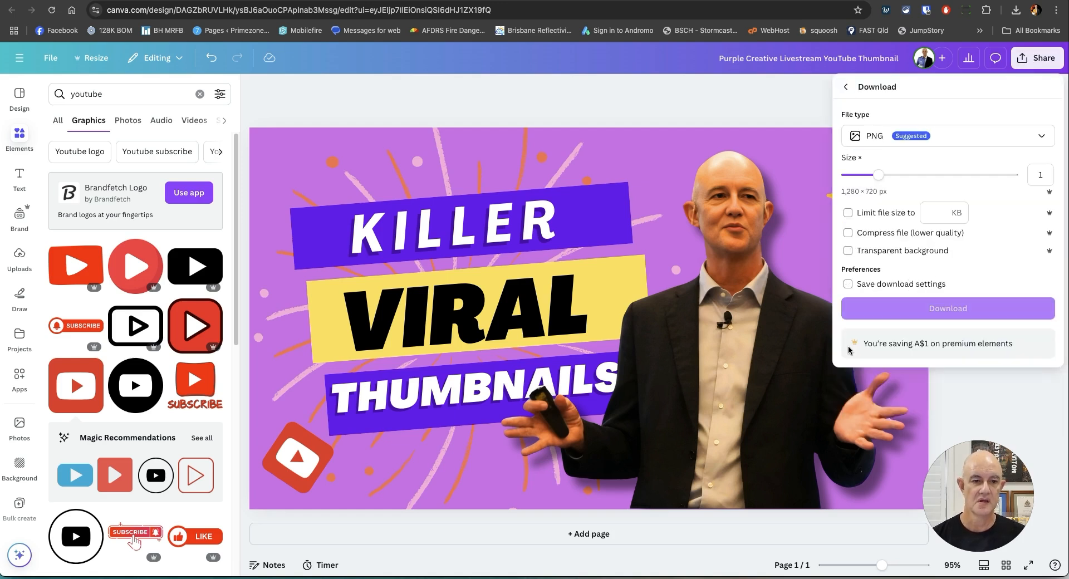